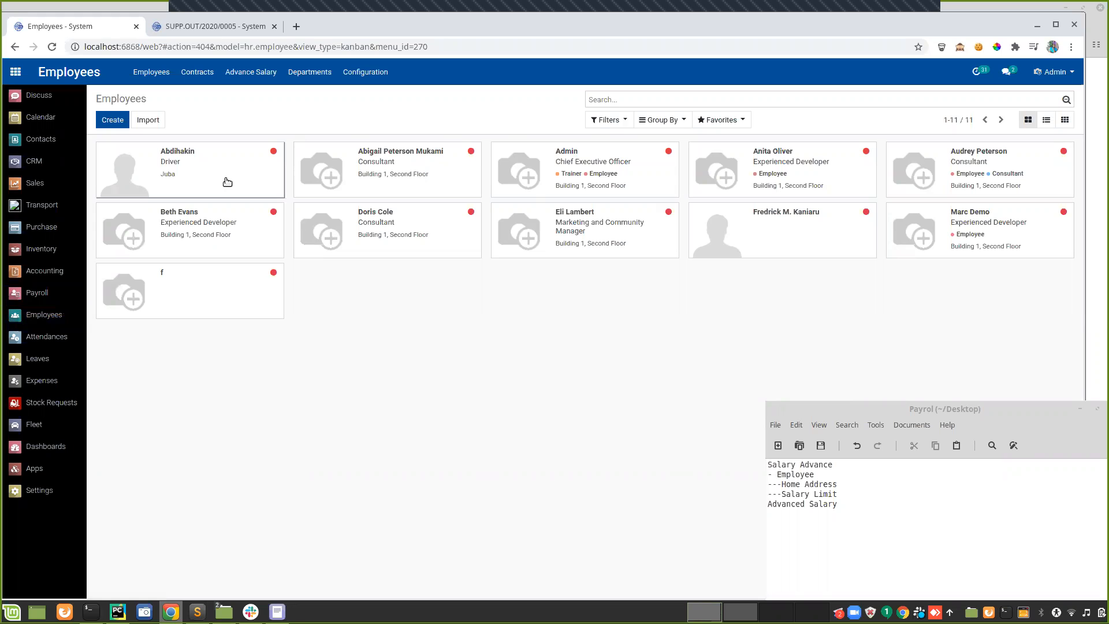
# Open the Juba driver's employee record for editing and check the salary limit of the Driver job position.
pyautogui.click(186, 171)
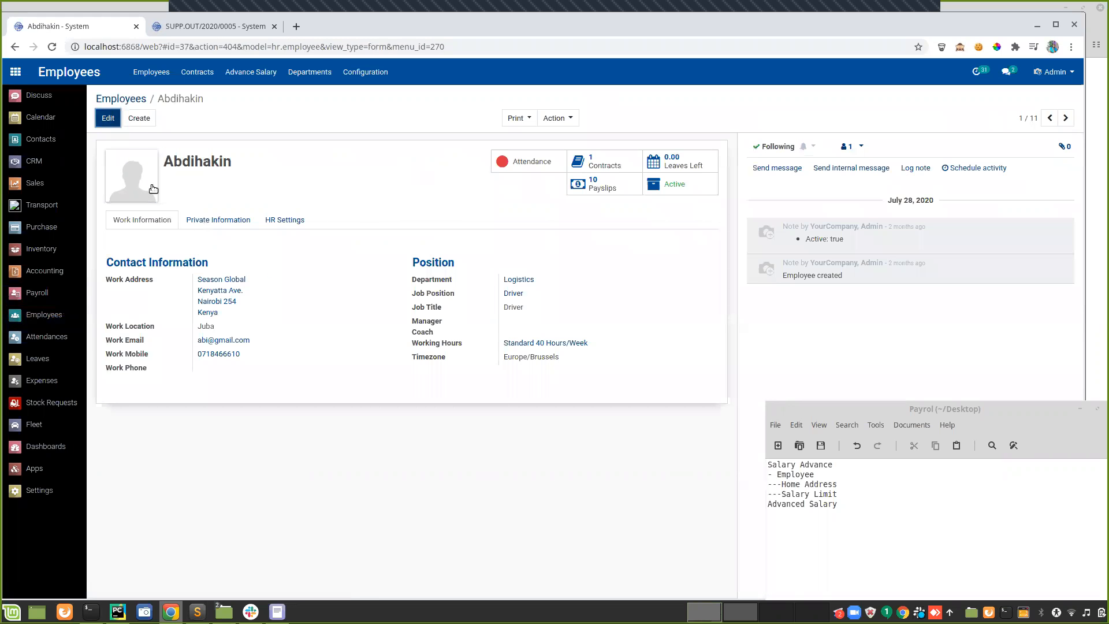
pyautogui.click(109, 120)
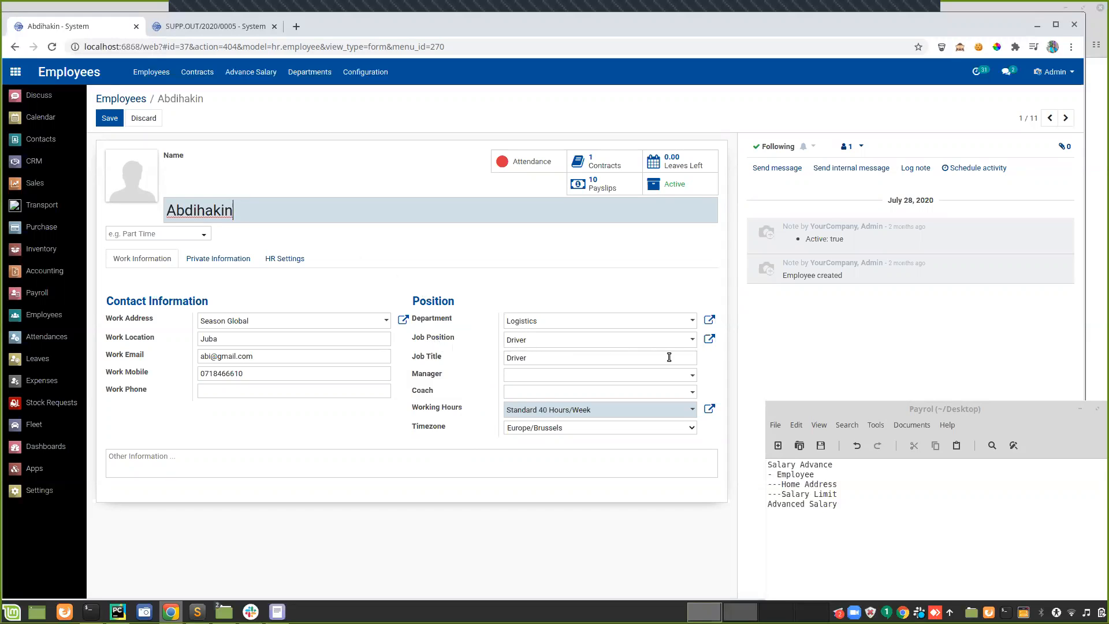
pyautogui.click(709, 338)
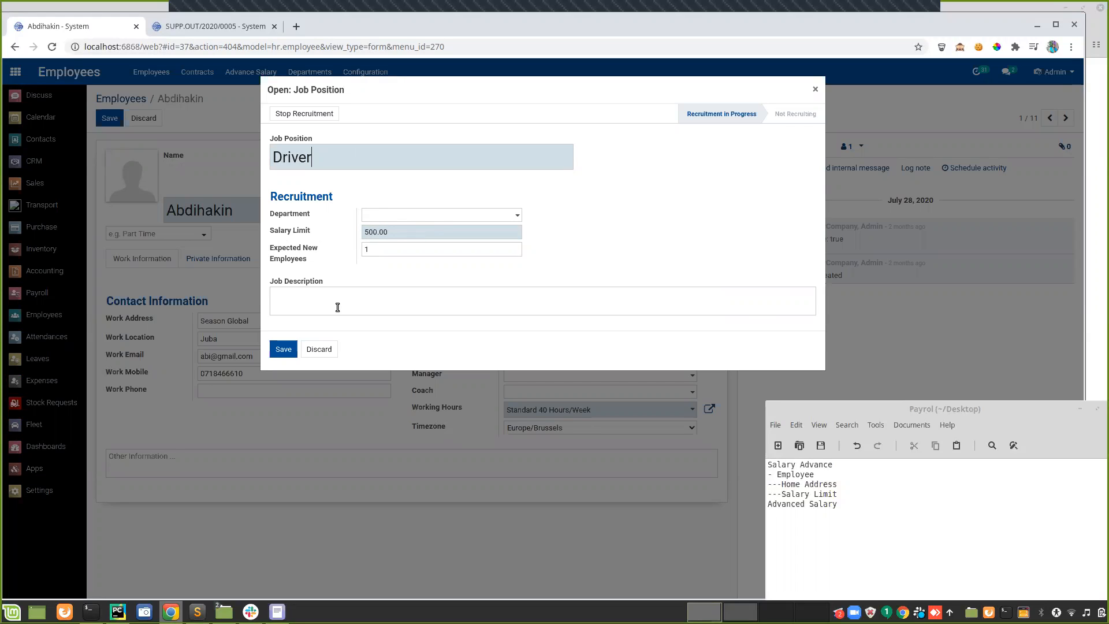
pyautogui.click(290, 347)
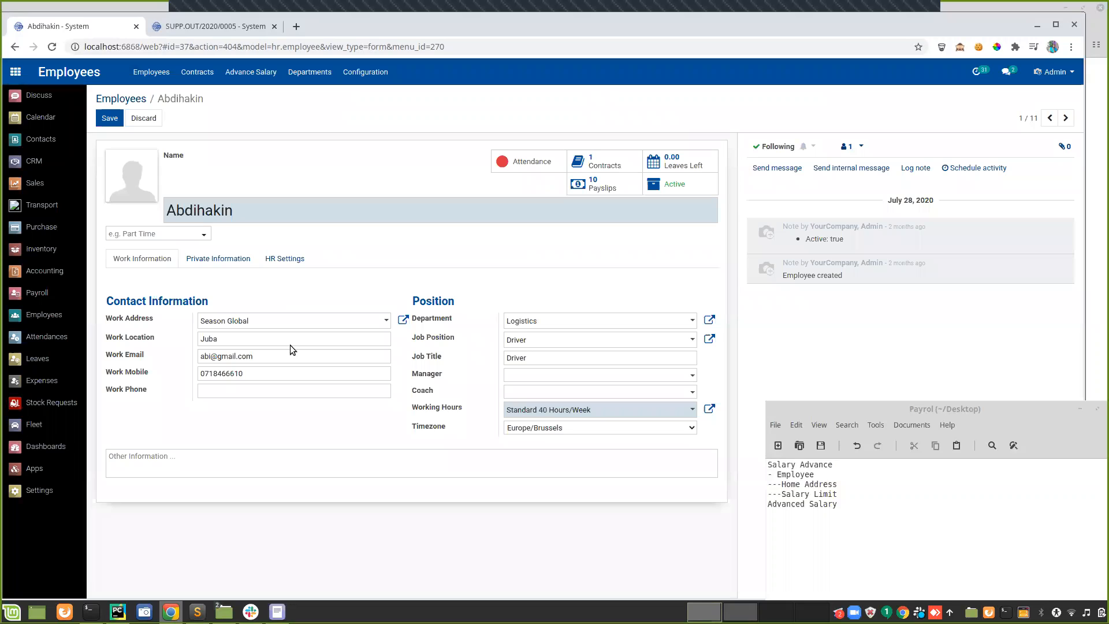
# Check the employee's private address and HR settings, and save the employee record.
pyautogui.click(216, 259)
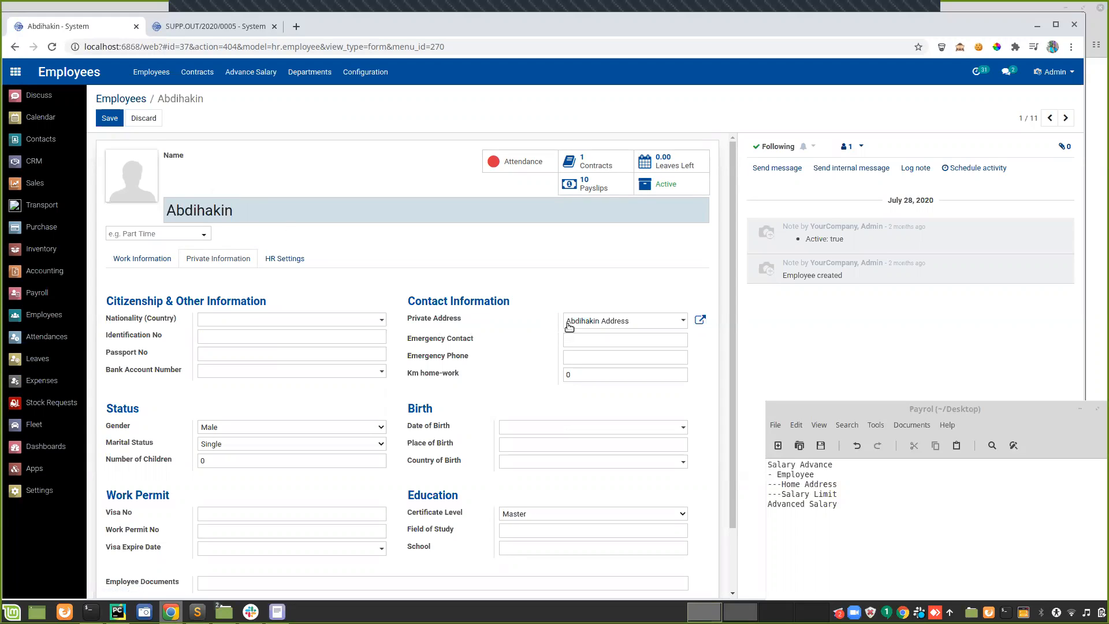
pyautogui.click(700, 321)
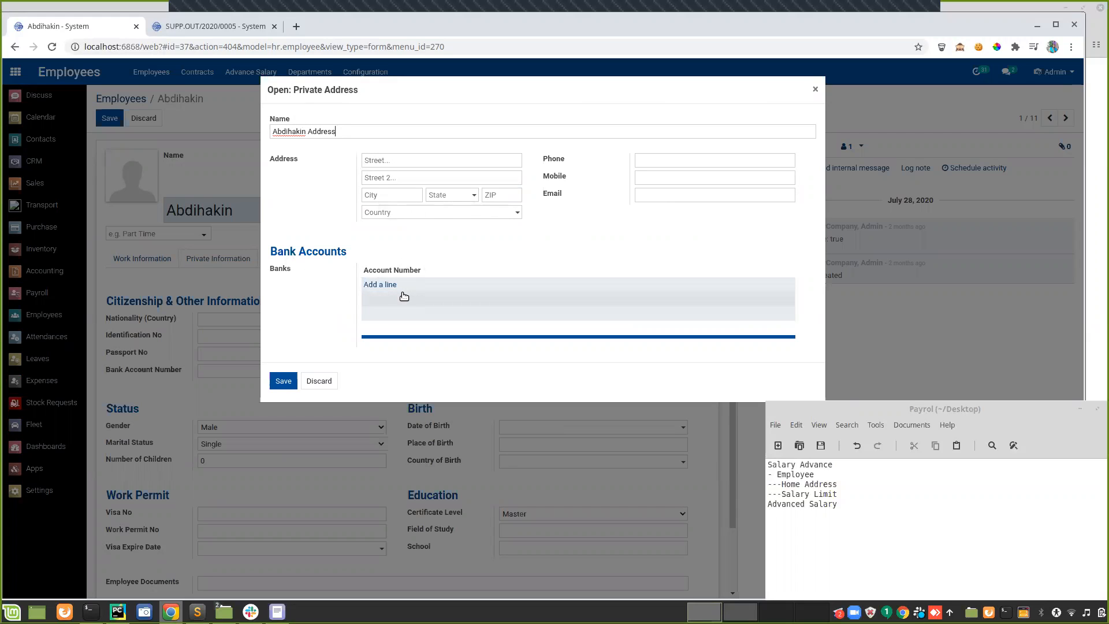
pyautogui.click(283, 380)
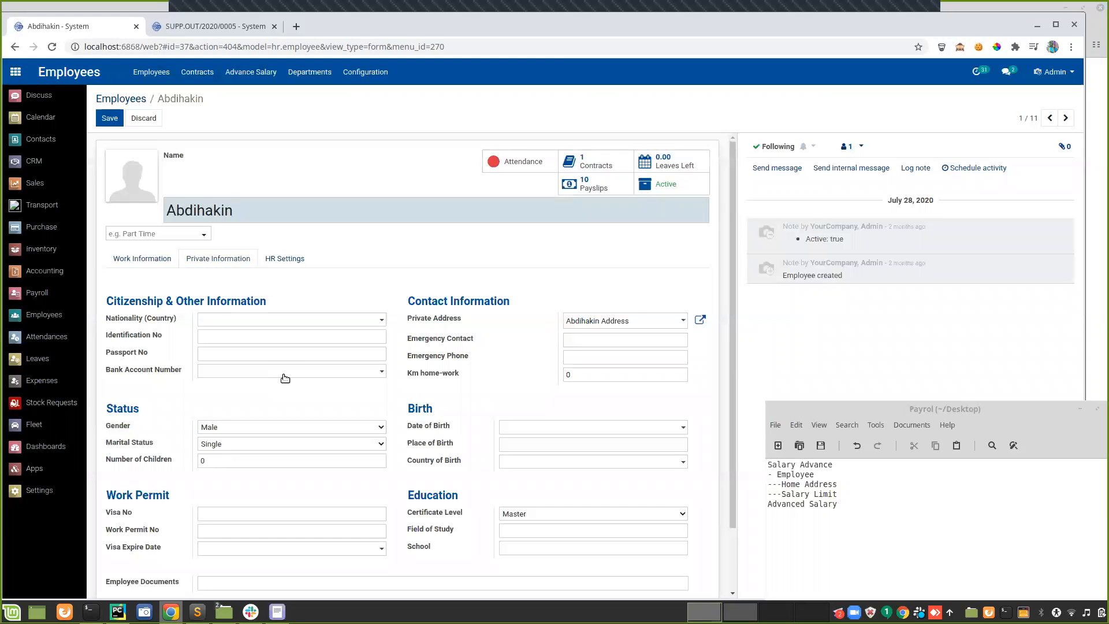
pyautogui.click(286, 258)
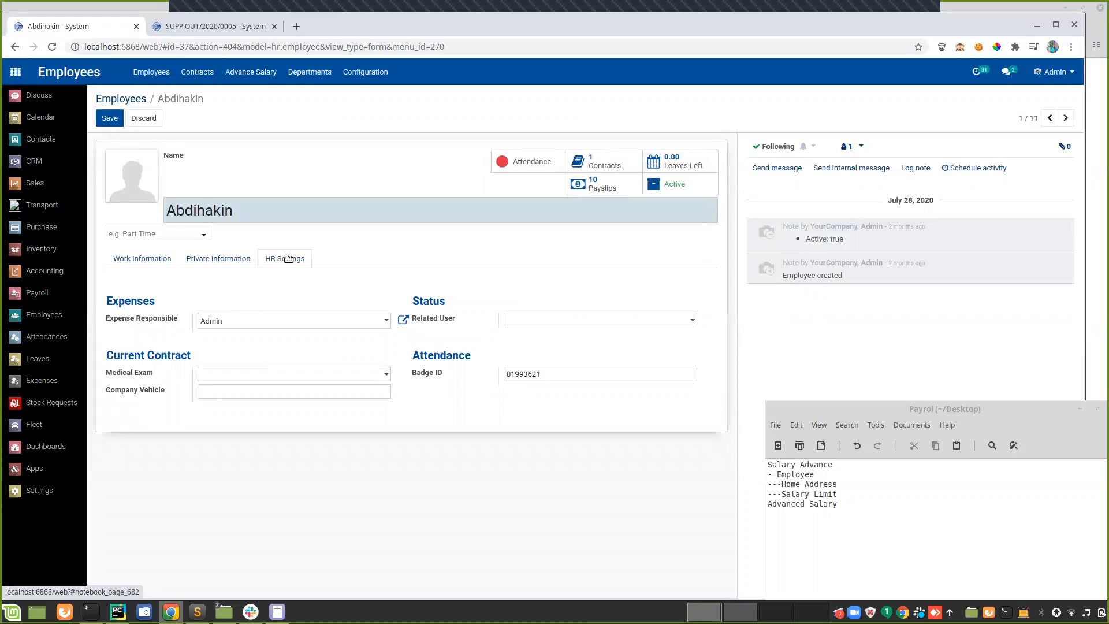
pyautogui.click(225, 265)
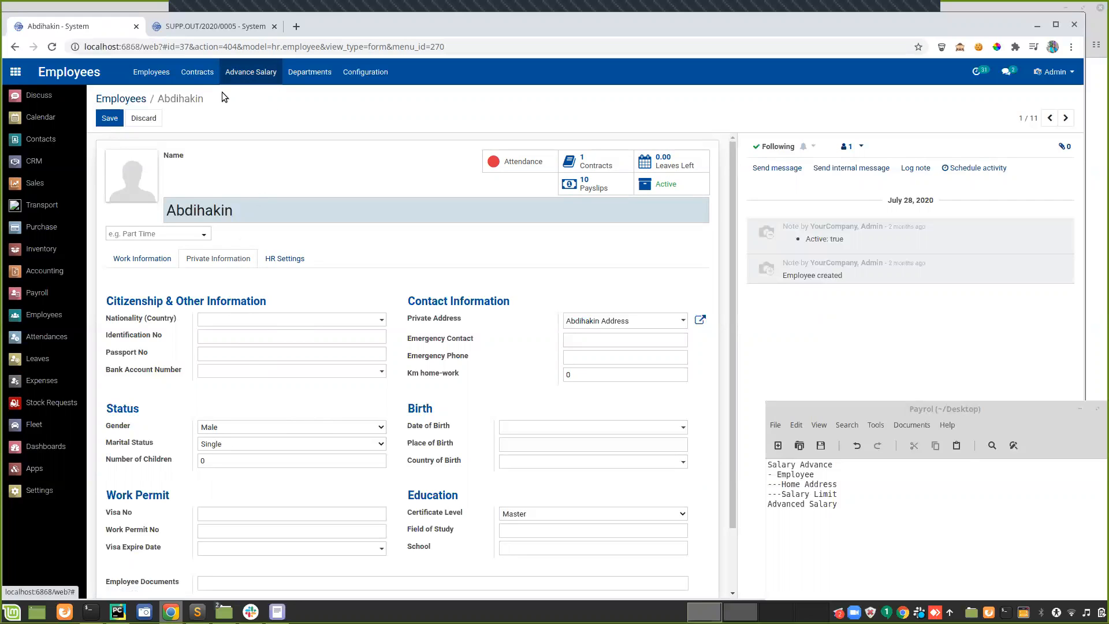
pyautogui.click(112, 119)
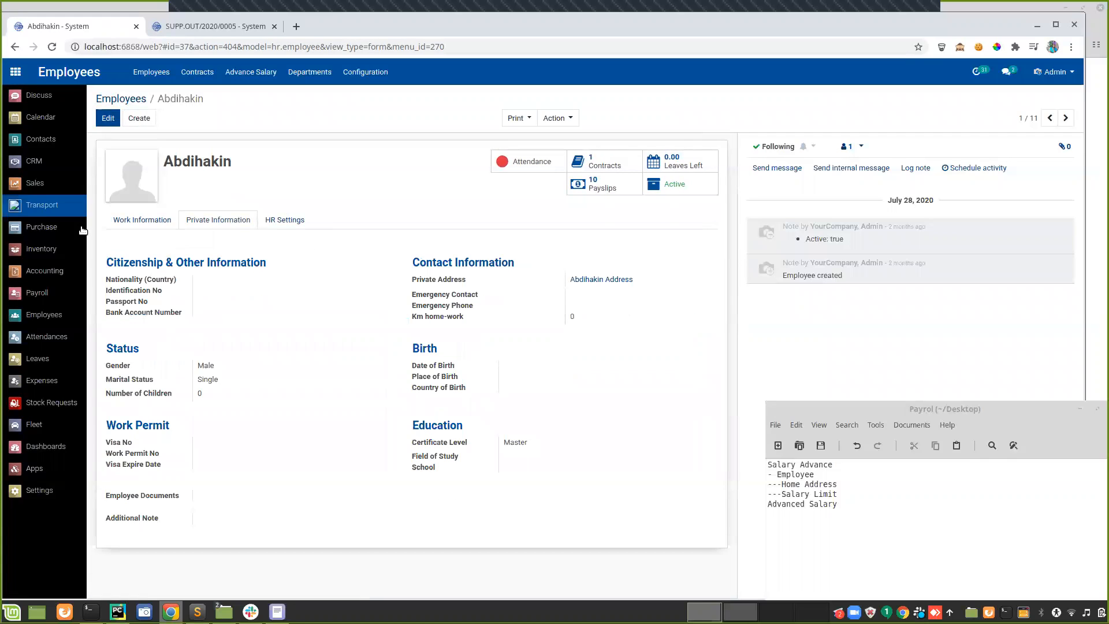
# Create a new advance salary request for the driver from the Logistics department.
pyautogui.click(258, 78)
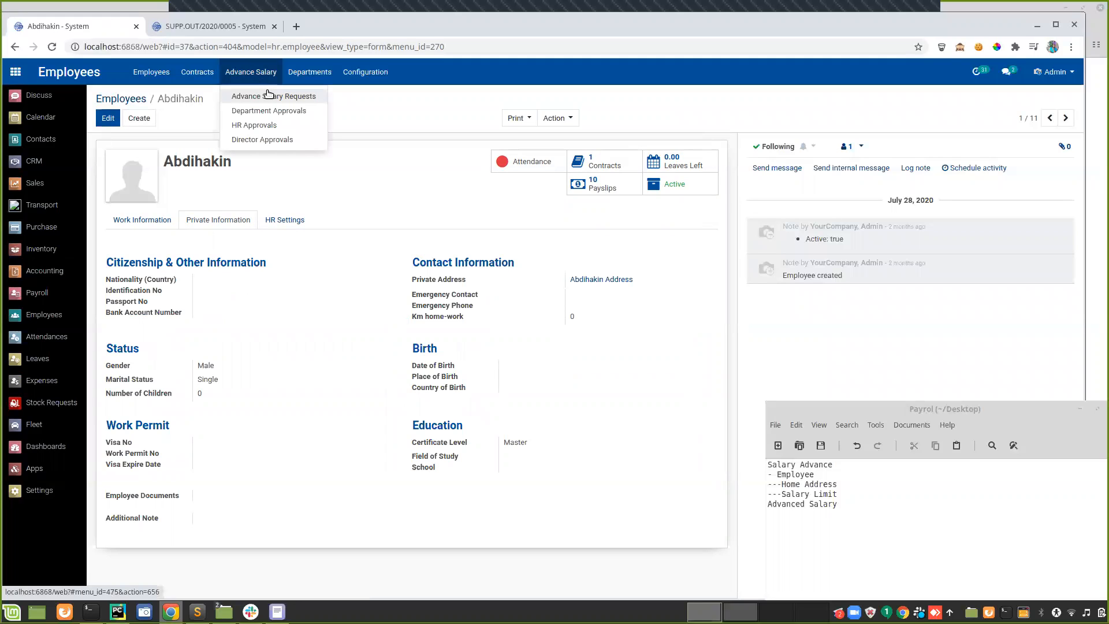
pyautogui.click(268, 95)
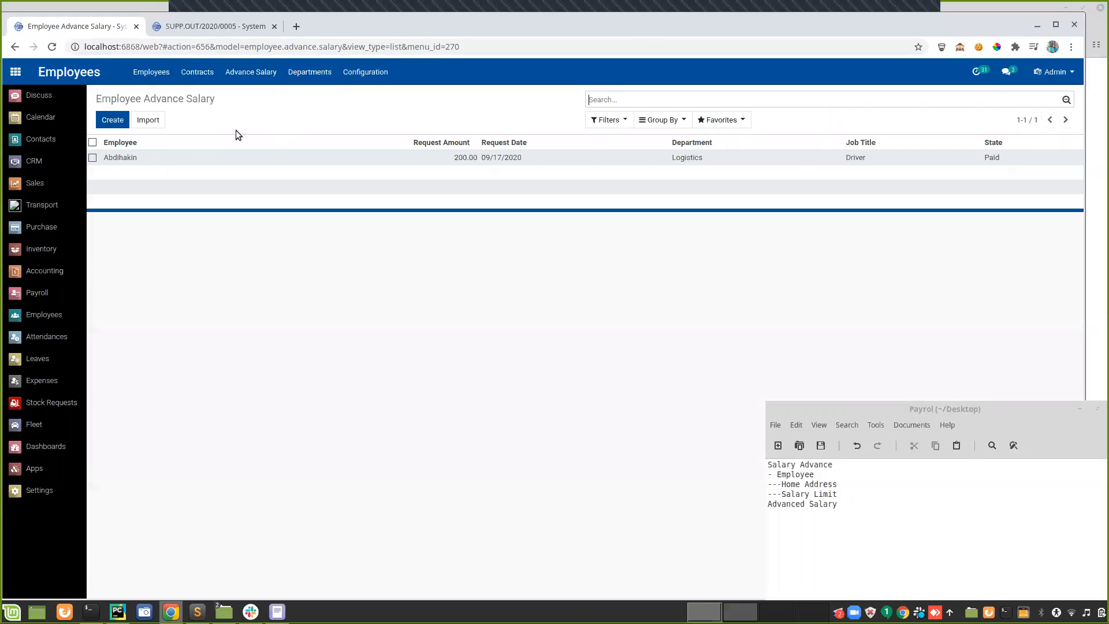
pyautogui.click(120, 119)
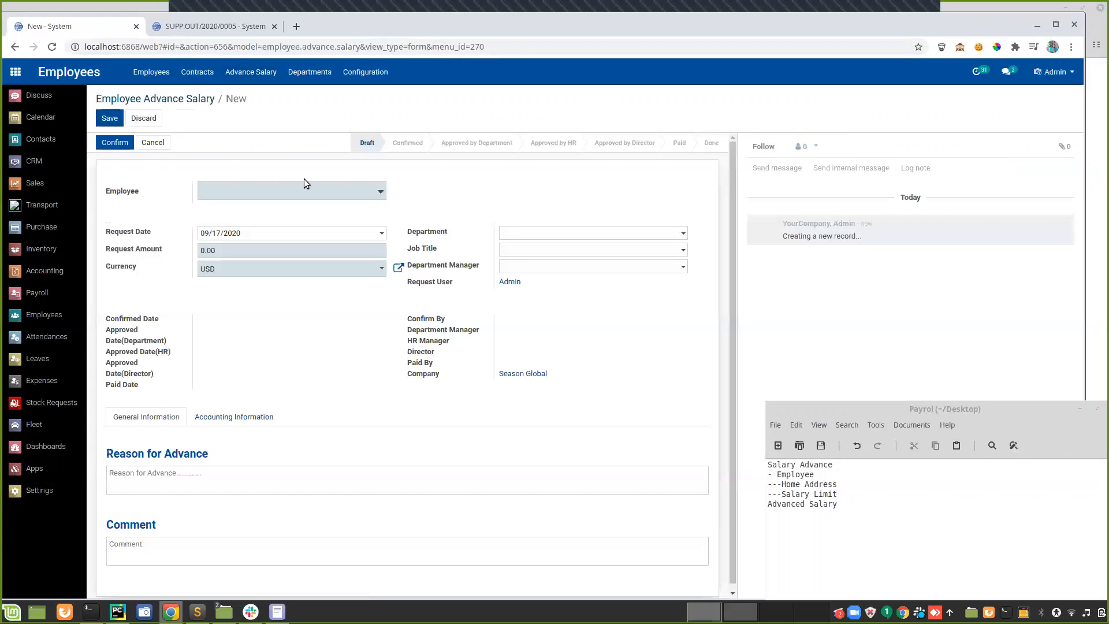
pyautogui.click(304, 186)
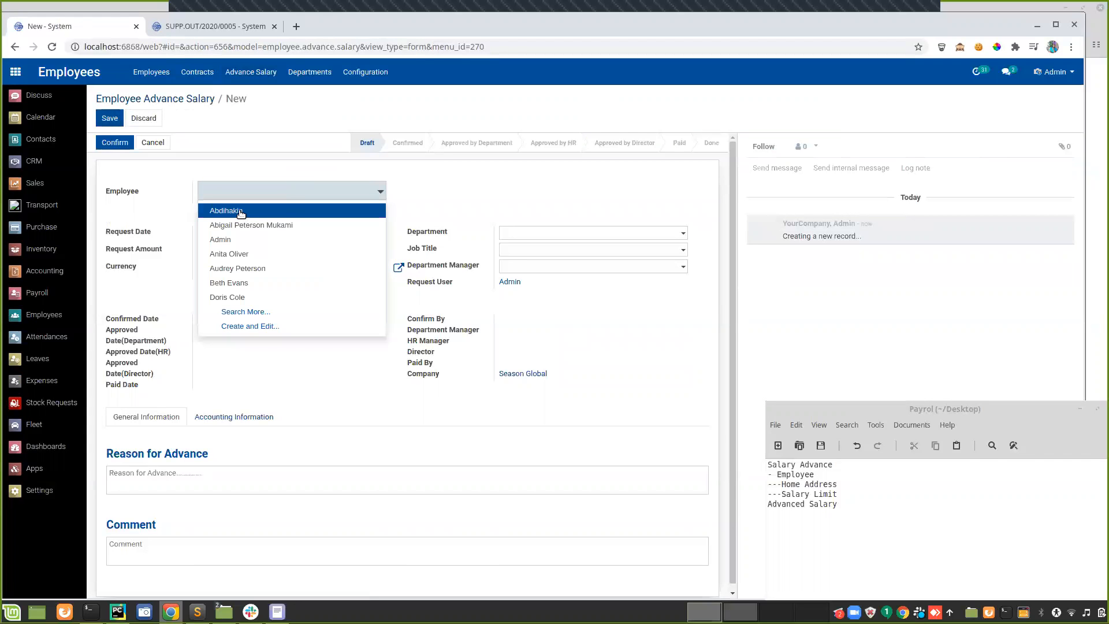
pyautogui.click(239, 211)
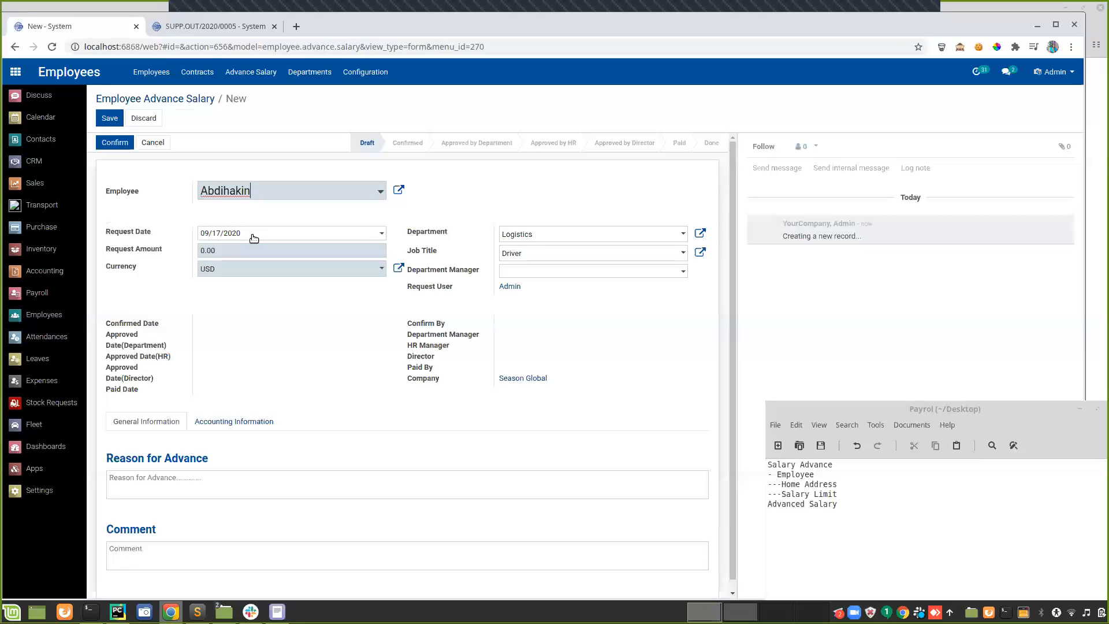
# Save the advance salary request with an amount of 600 and try to confirm it.
pyautogui.click(228, 252)
pyautogui.press('BackSpace')
pyautogui.write('600')
pyautogui.click(111, 118)
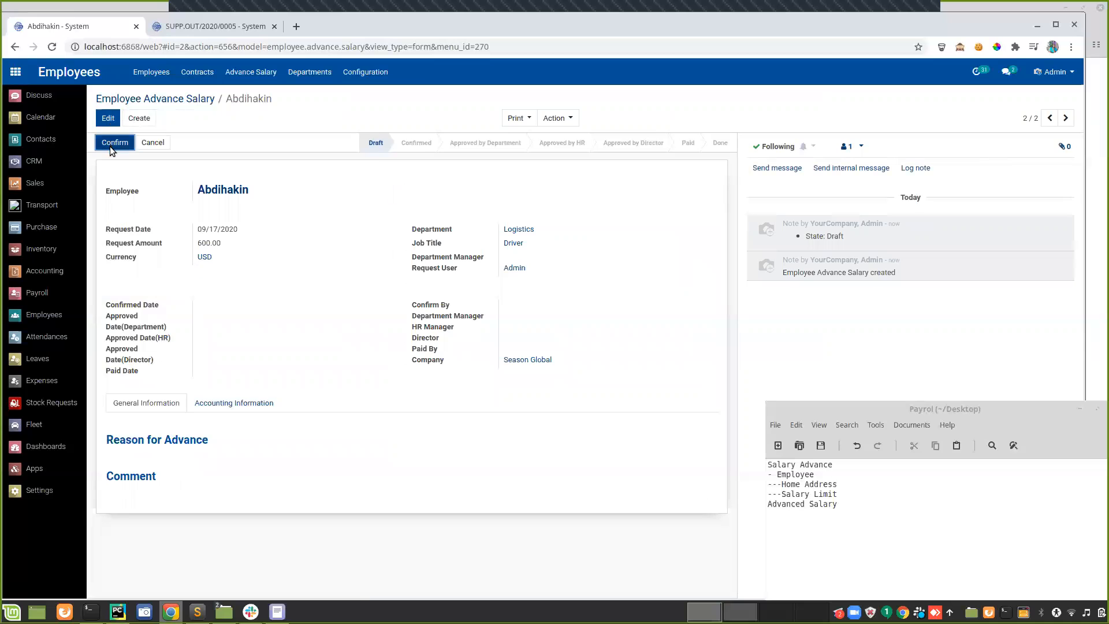
pyautogui.click(111, 145)
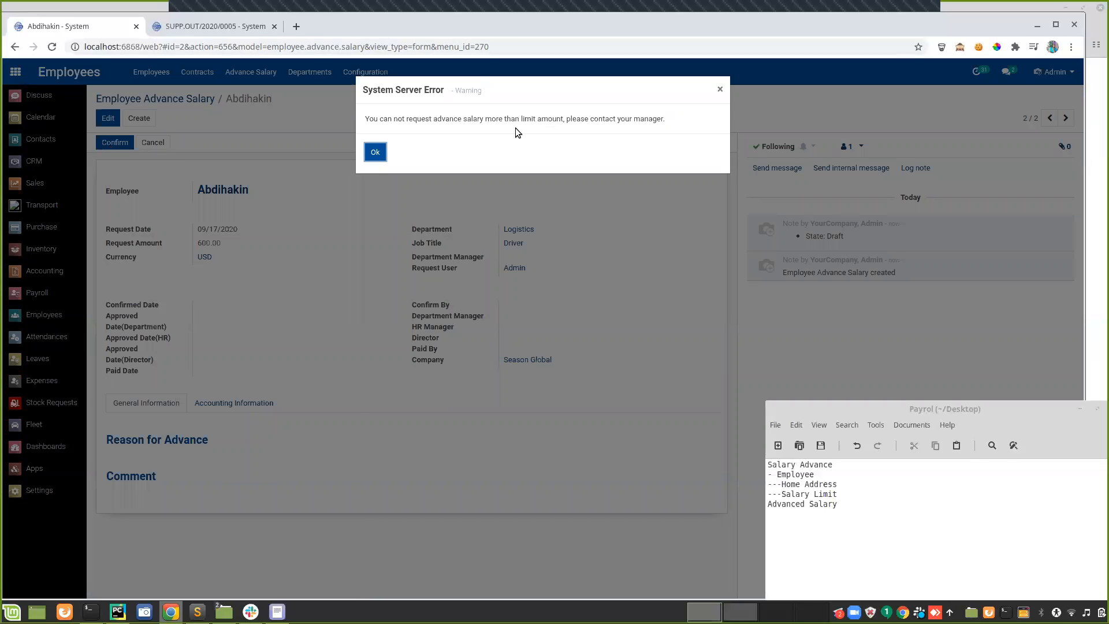
pyautogui.click(377, 152)
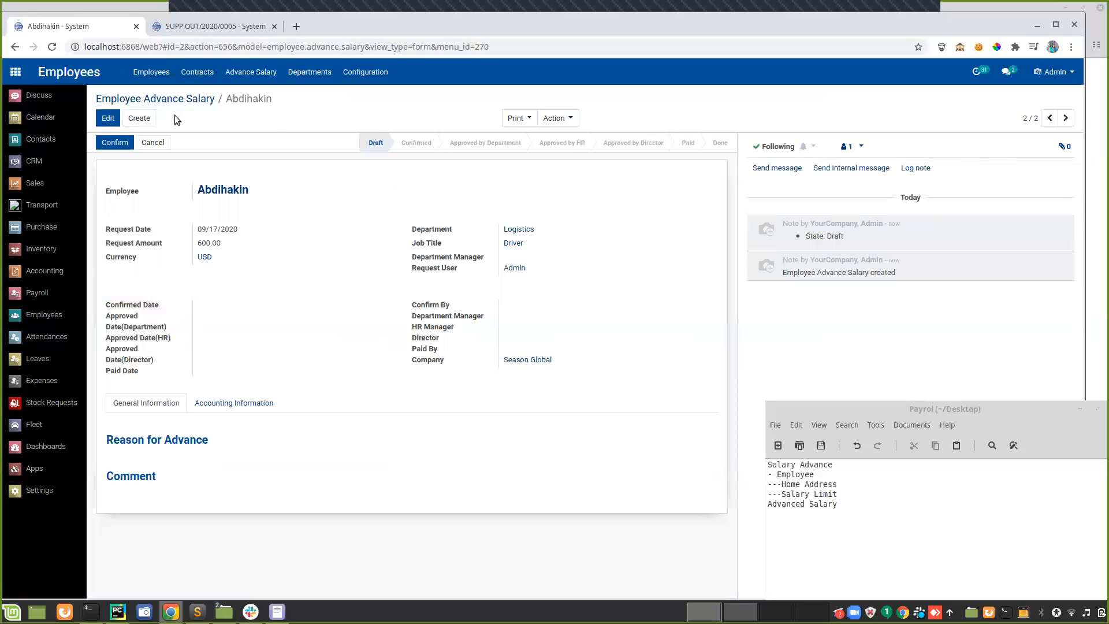
# Reopen the advance salary request for editing and set the request amount to 300.
pyautogui.click(110, 119)
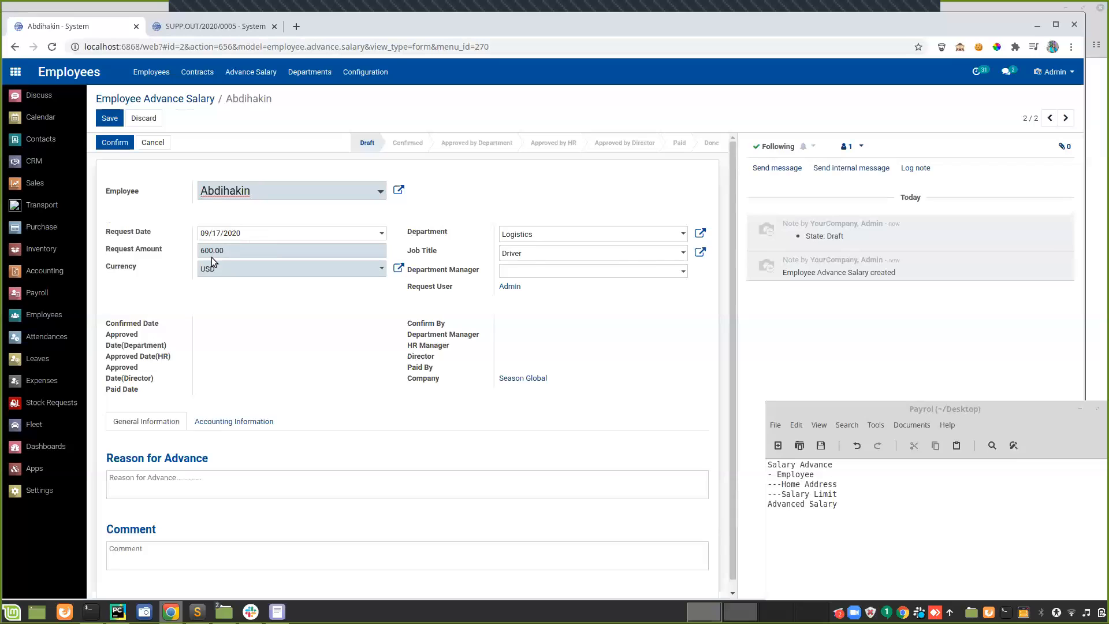
pyautogui.moveTo(210, 251); pyautogui.dragTo(180, 252)
pyautogui.press('BackSpace')
pyautogui.write('30')
# Enter "Loan" as the reason for the advance and "Emergency" as the comment.
pyautogui.click(149, 486)
pyautogui.write('Loan')
pyautogui.click(170, 556)
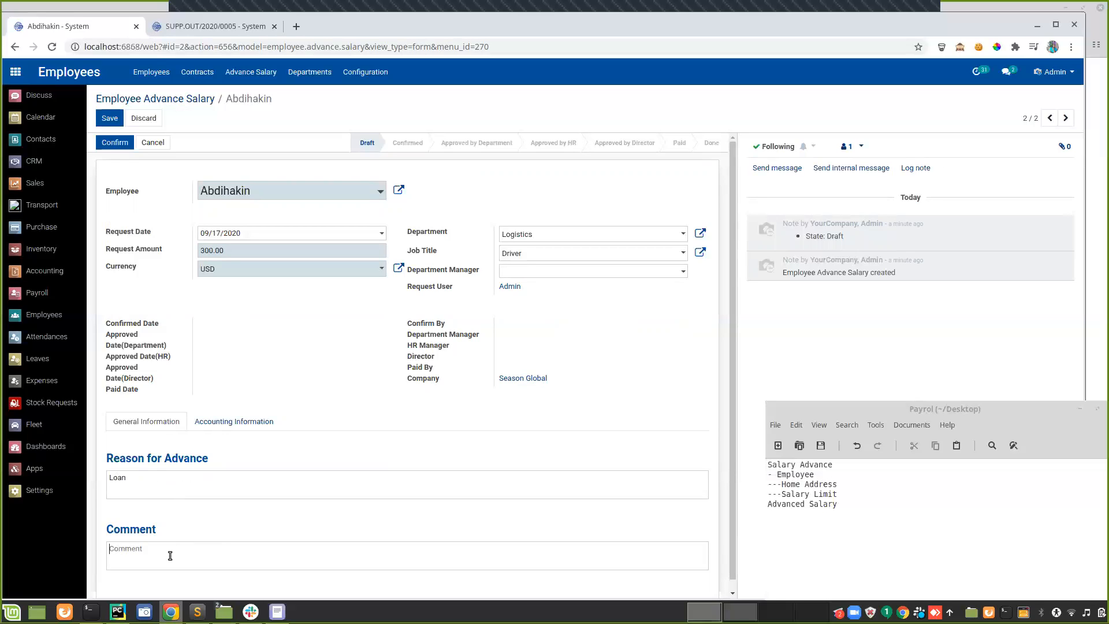
pyautogui.write('E')
pyautogui.press('BackSpace')
pyautogui.write('Emergnnc')
pyautogui.press('BackSpace')
pyautogui.write('cy')
# Set the payment method in the request's accounting information to Cash (USD) and save the request.
pyautogui.click(234, 423)
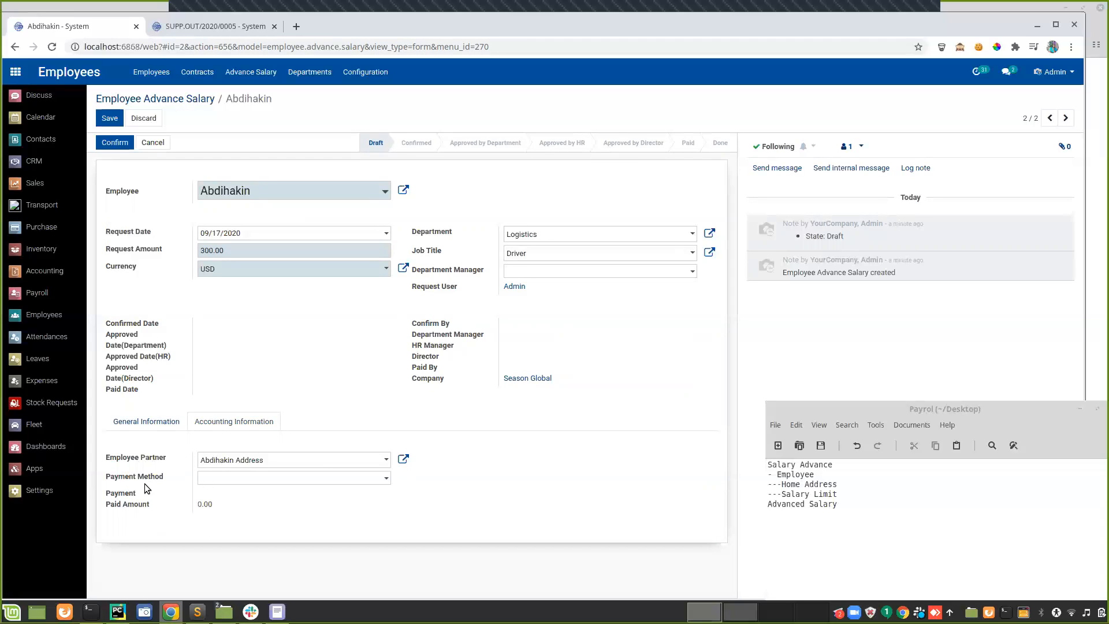
pyautogui.click(210, 481)
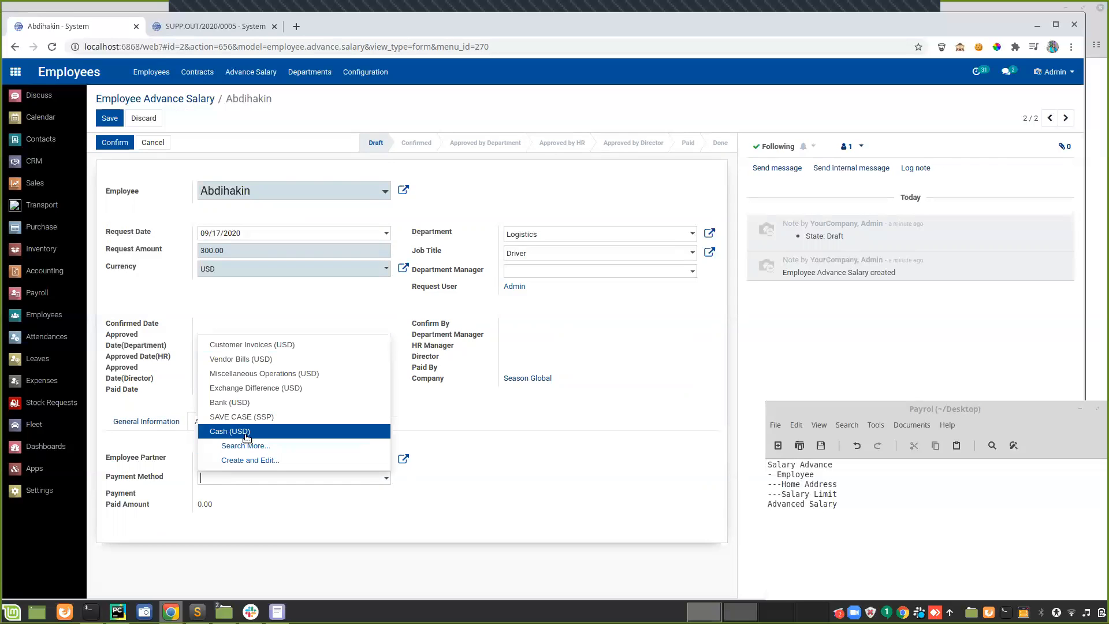
pyautogui.click(247, 432)
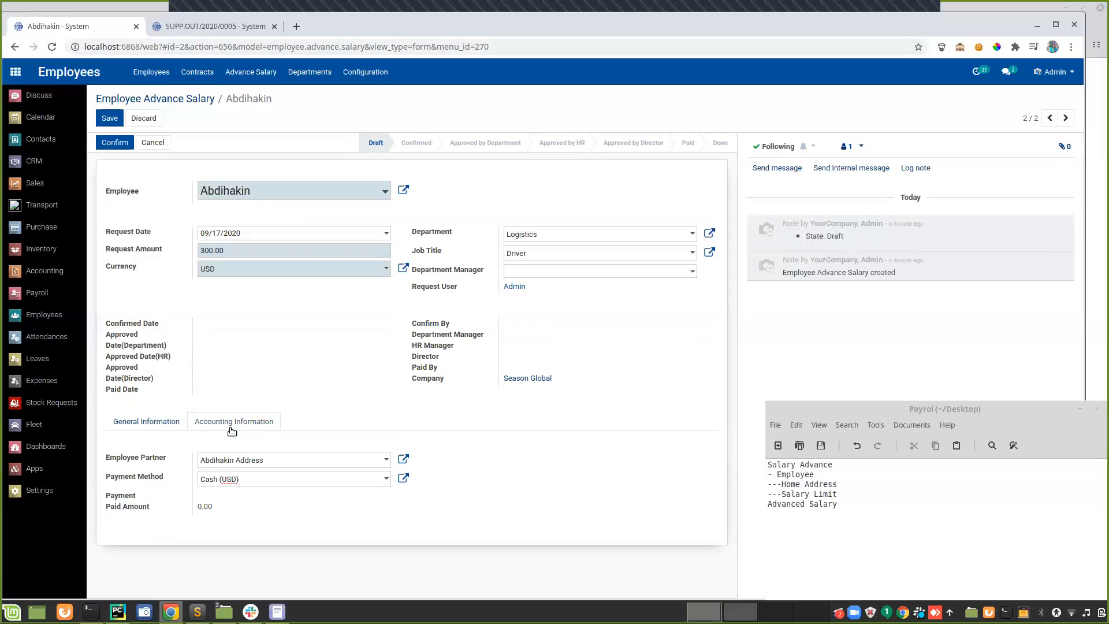
pyautogui.click(110, 118)
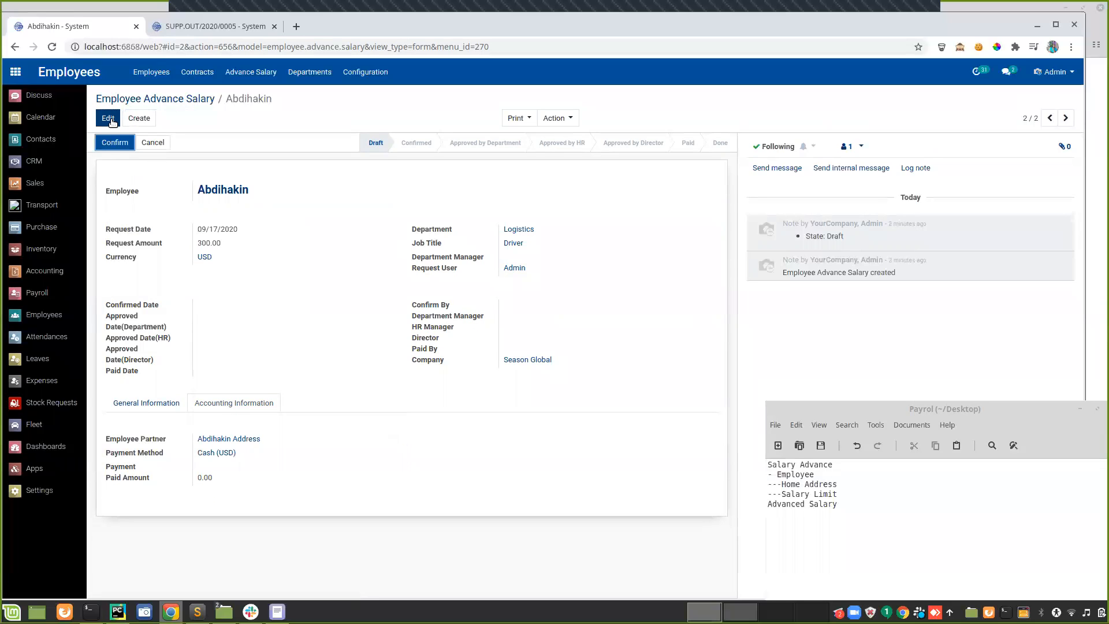
# Confirm the advance salary request and approve it as department manager, HR manager and director.
pyautogui.click(116, 147)
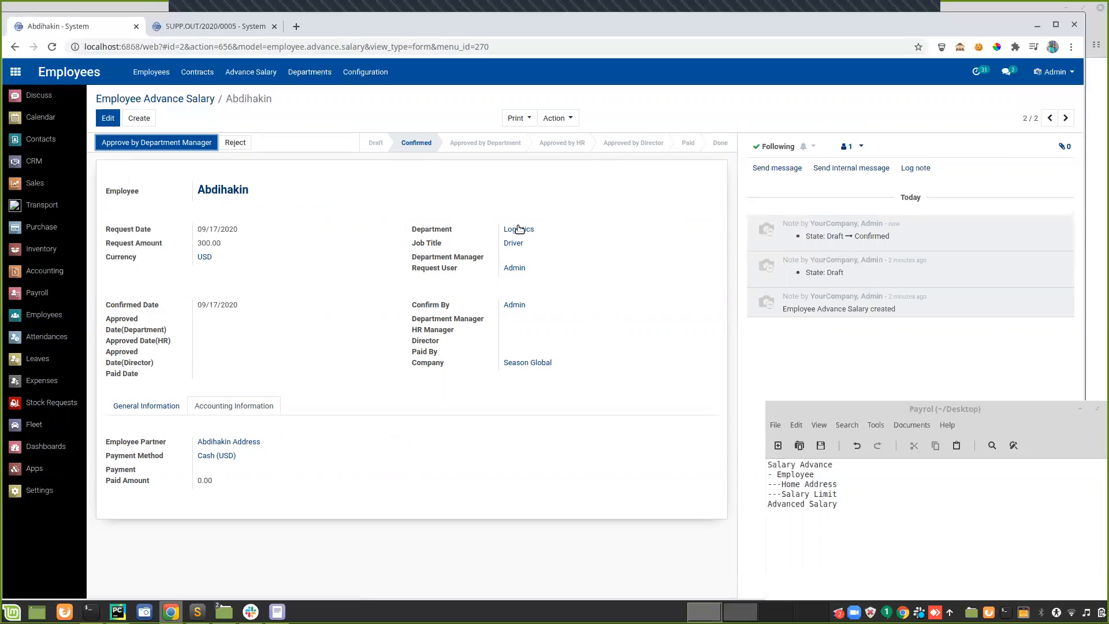
pyautogui.click(157, 144)
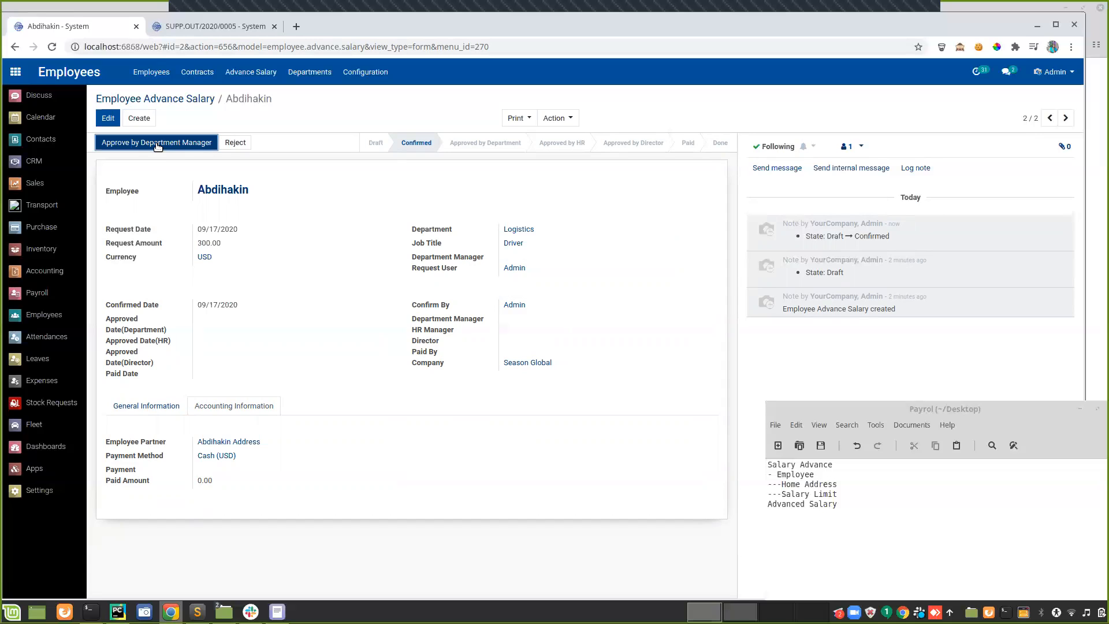
pyautogui.click(158, 143)
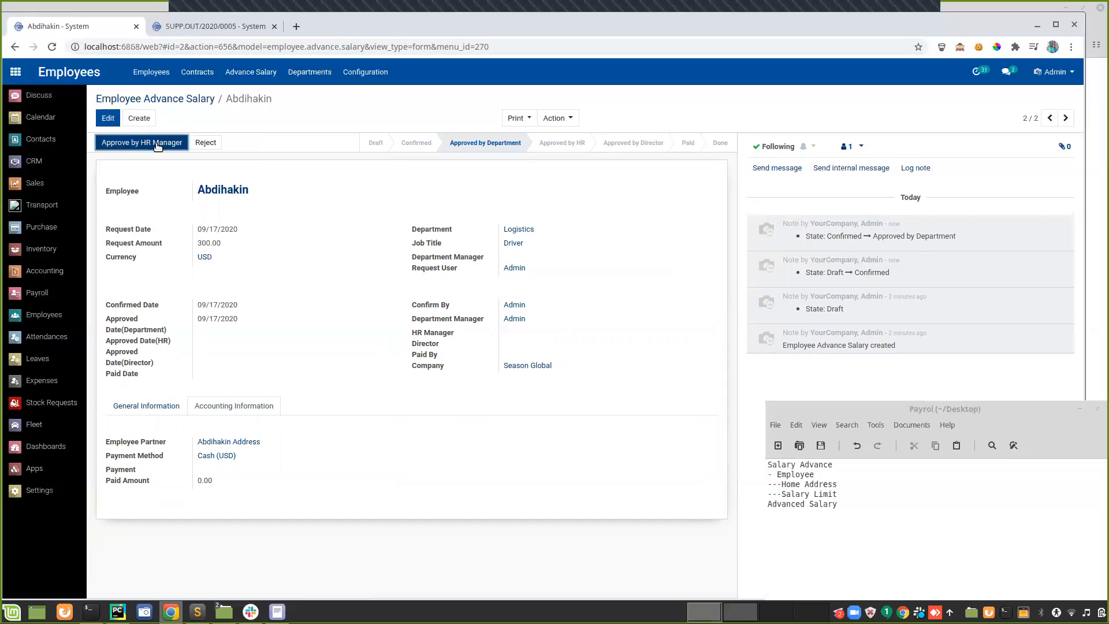
pyautogui.click(156, 143)
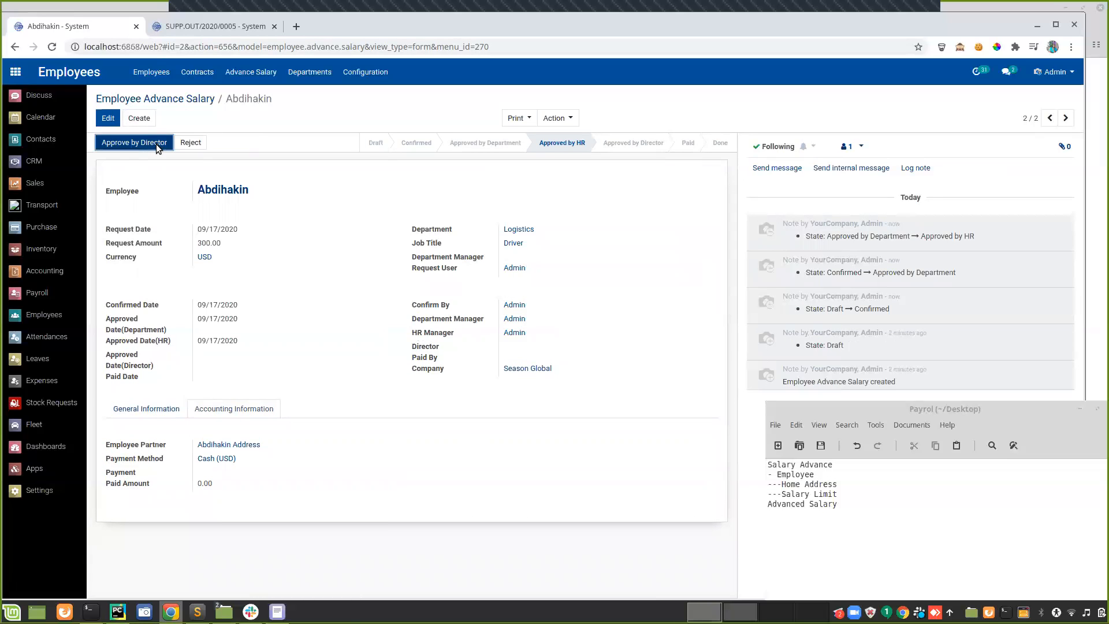
pyautogui.click(156, 143)
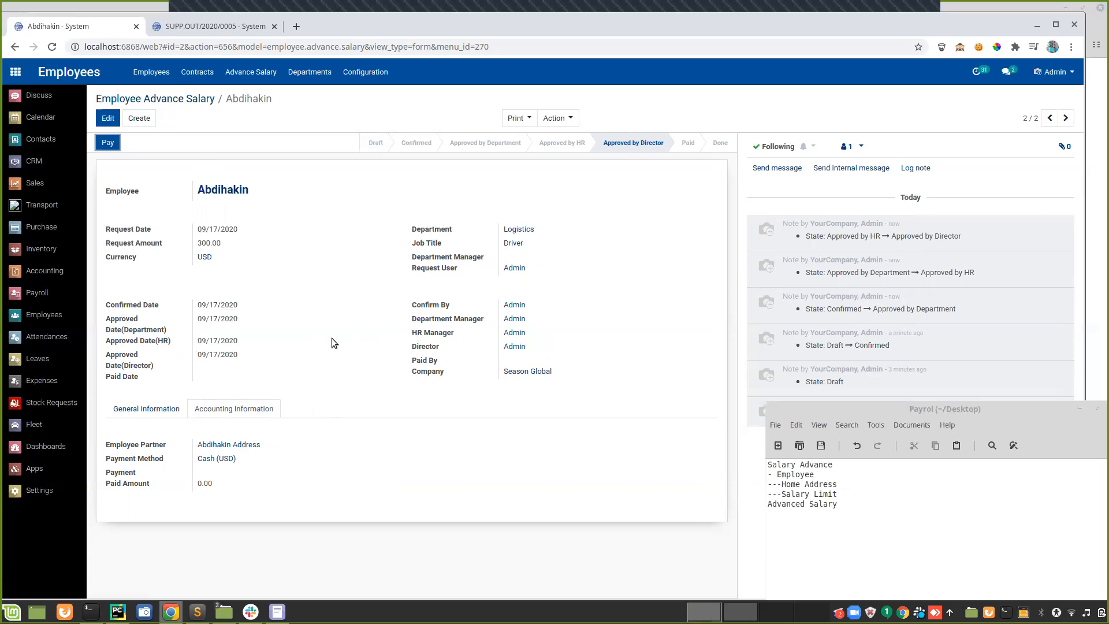
# Reopen the director-approved request from the advance salary list and view its accounting information.
pyautogui.click(177, 101)
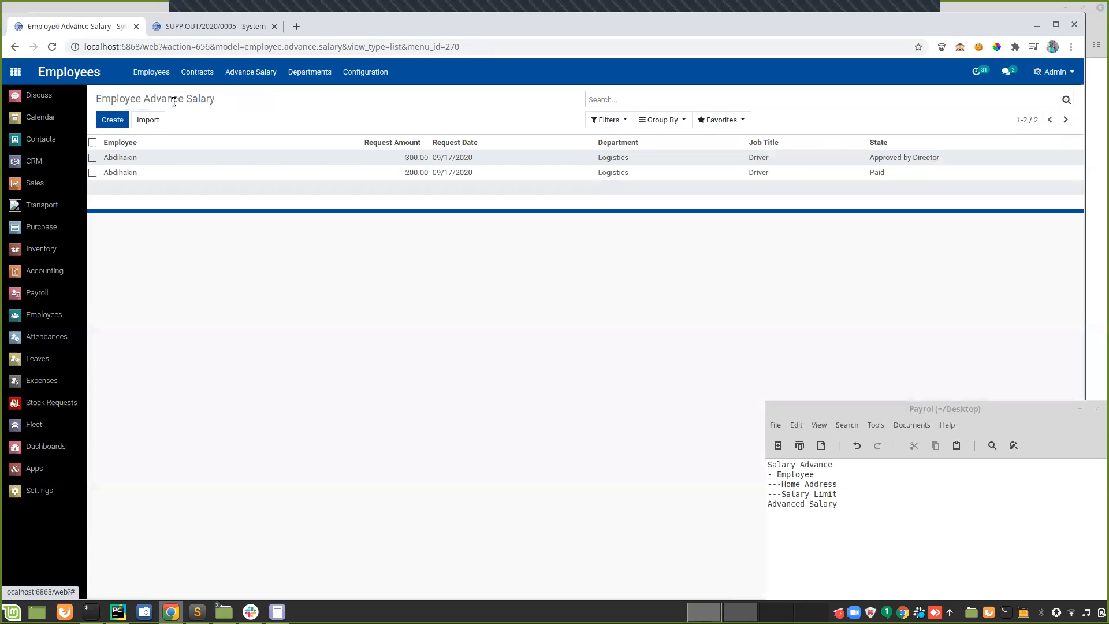
pyautogui.click(219, 161)
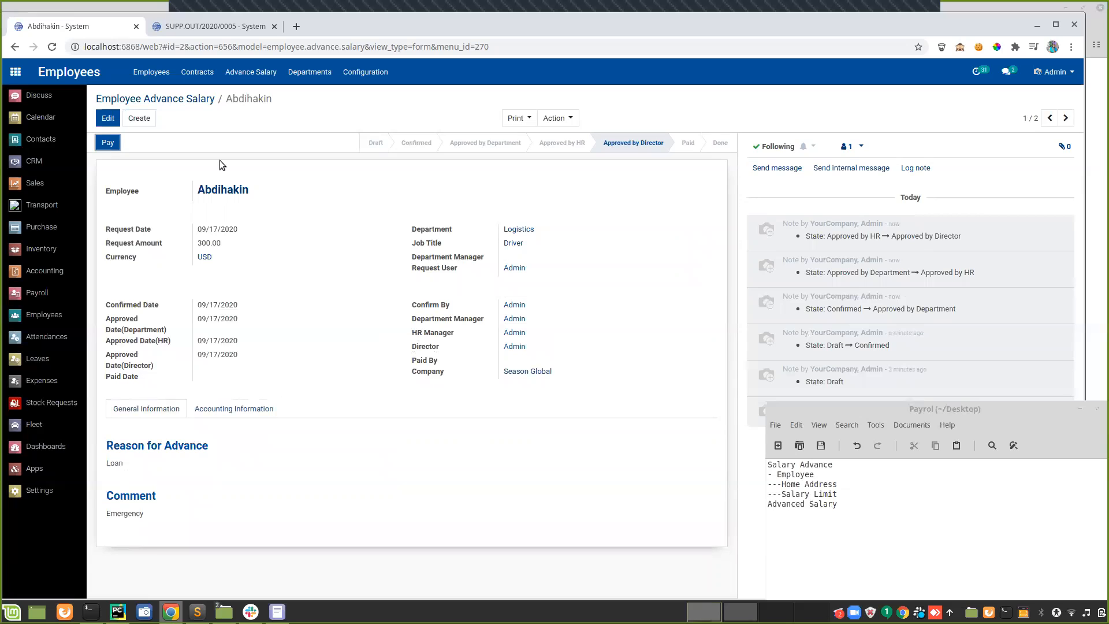
pyautogui.click(105, 144)
pyautogui.click(231, 410)
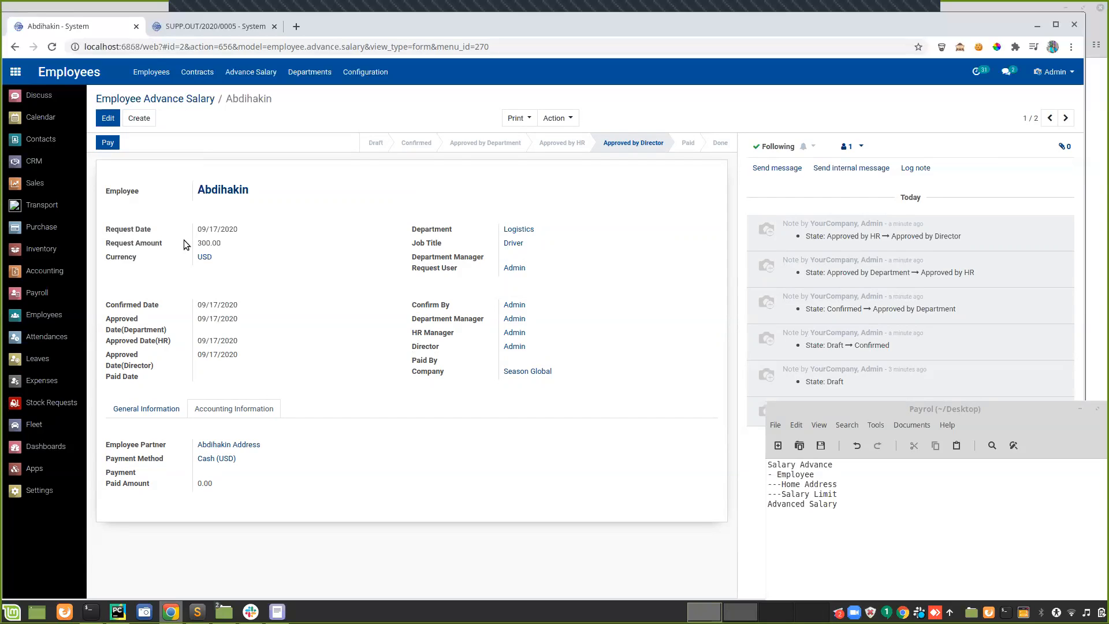
# Pay the approved advance salary and return to the request to review its accounting information.
pyautogui.click(108, 142)
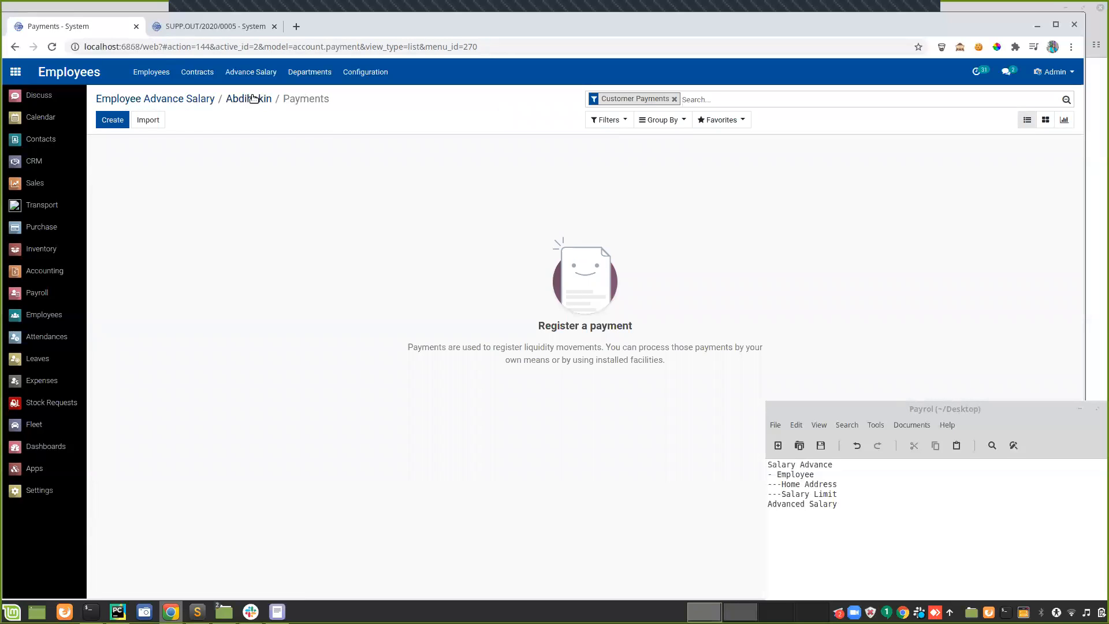
pyautogui.click(255, 99)
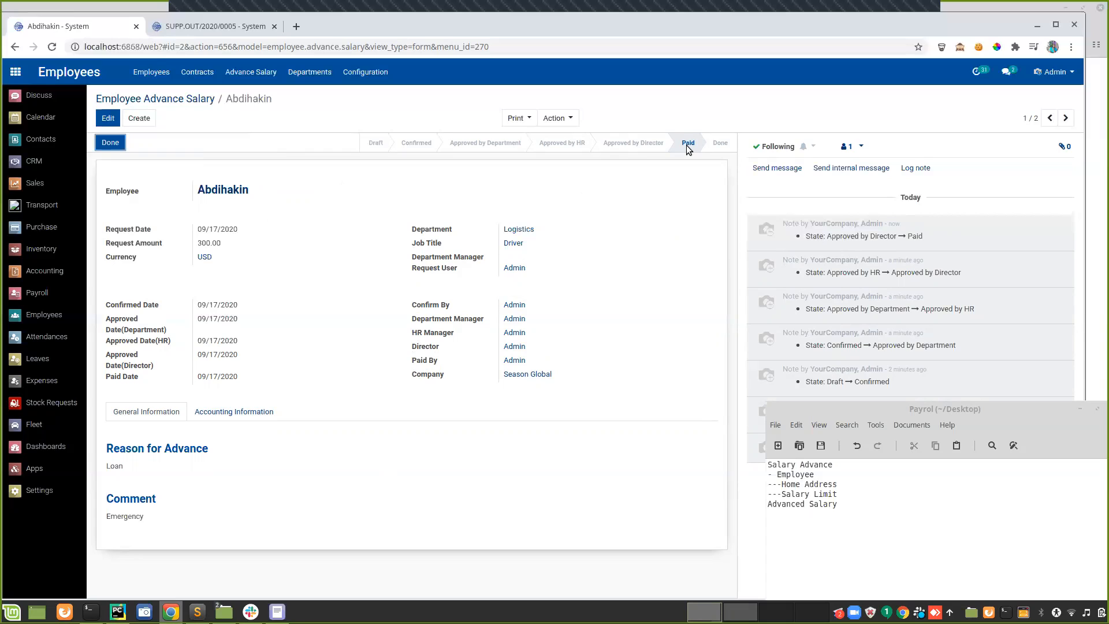
pyautogui.click(245, 420)
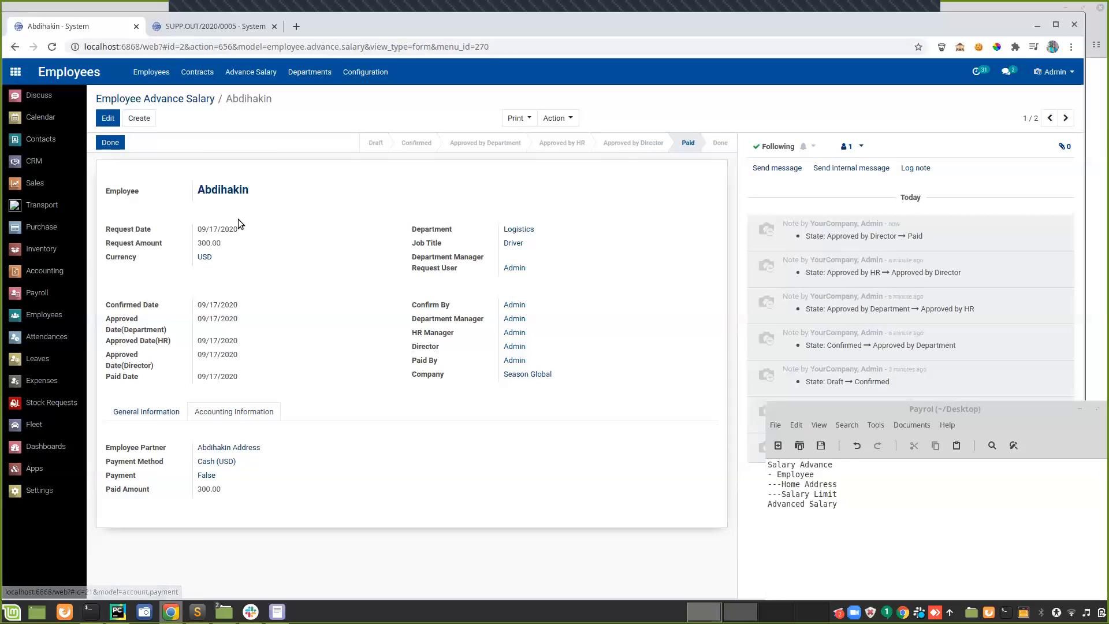
# Open the draft $300.00 payment in Accounting's vendor payments and confirm it.
pyautogui.click(205, 30)
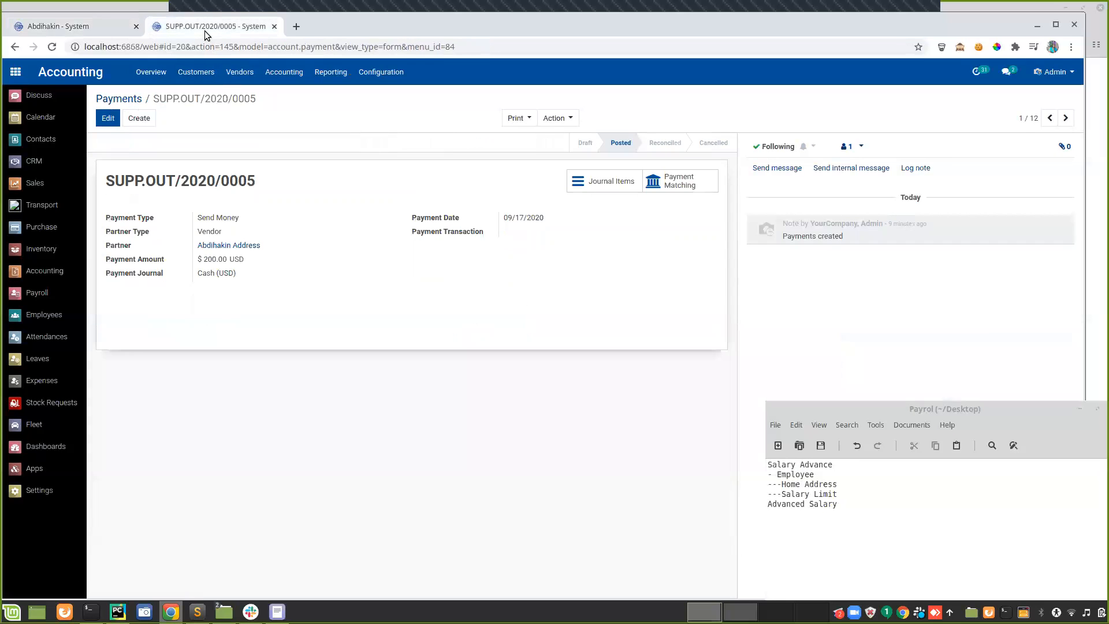
pyautogui.click(120, 99)
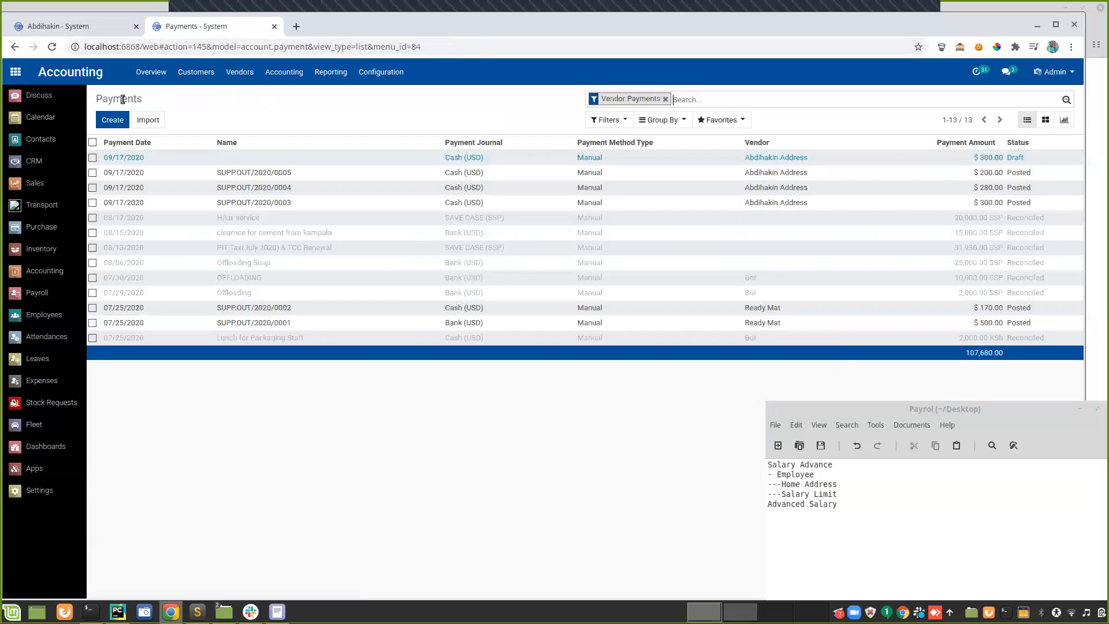
pyautogui.click(55, 291)
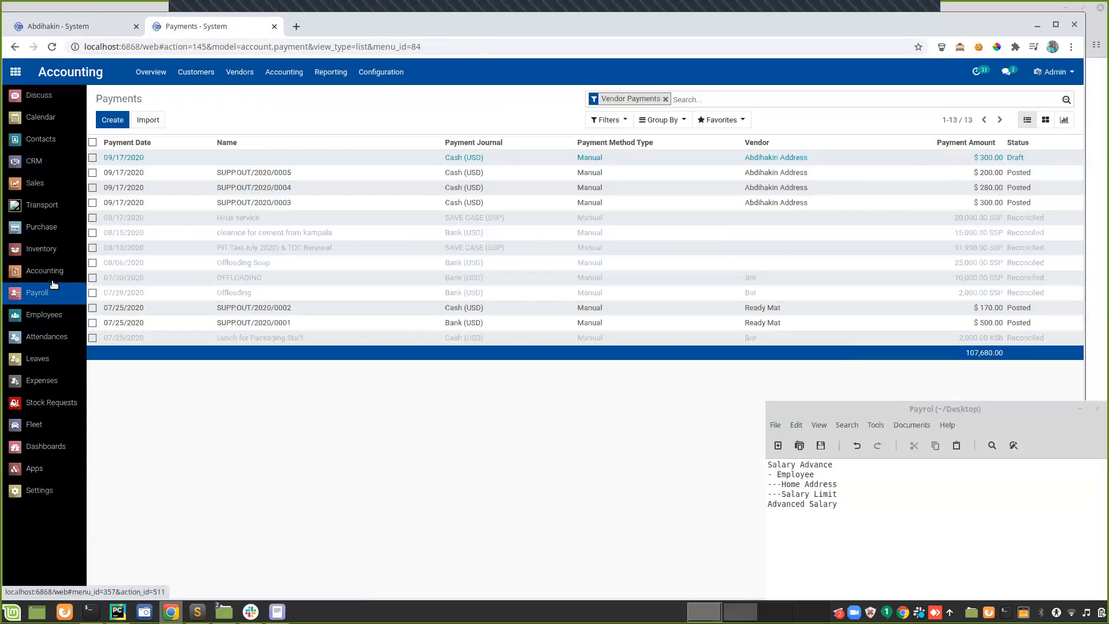
pyautogui.click(47, 277)
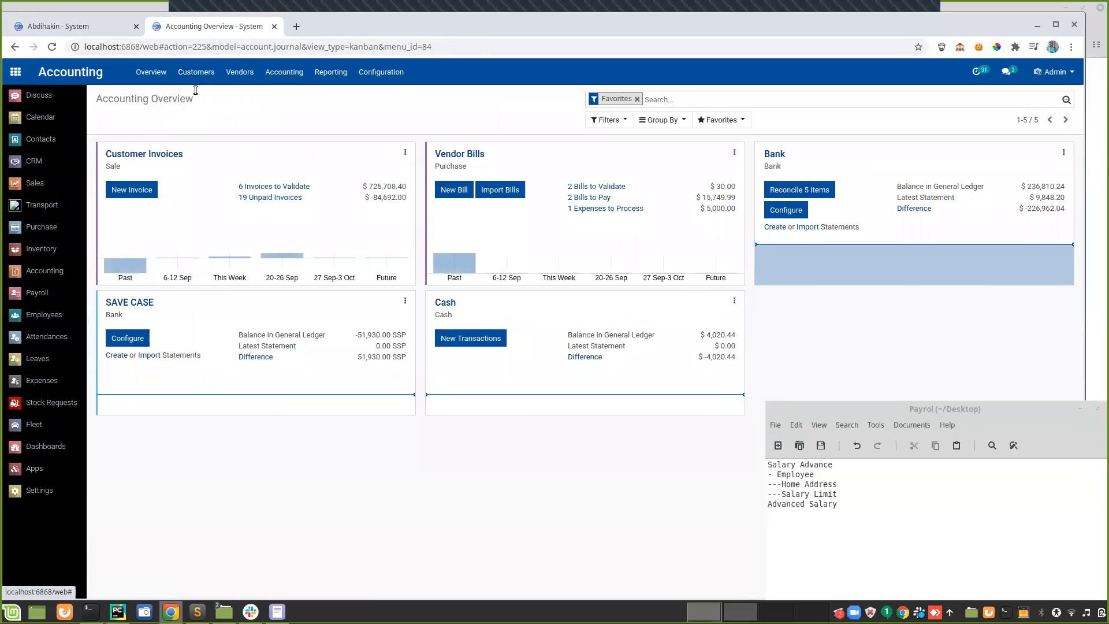
pyautogui.click(196, 72)
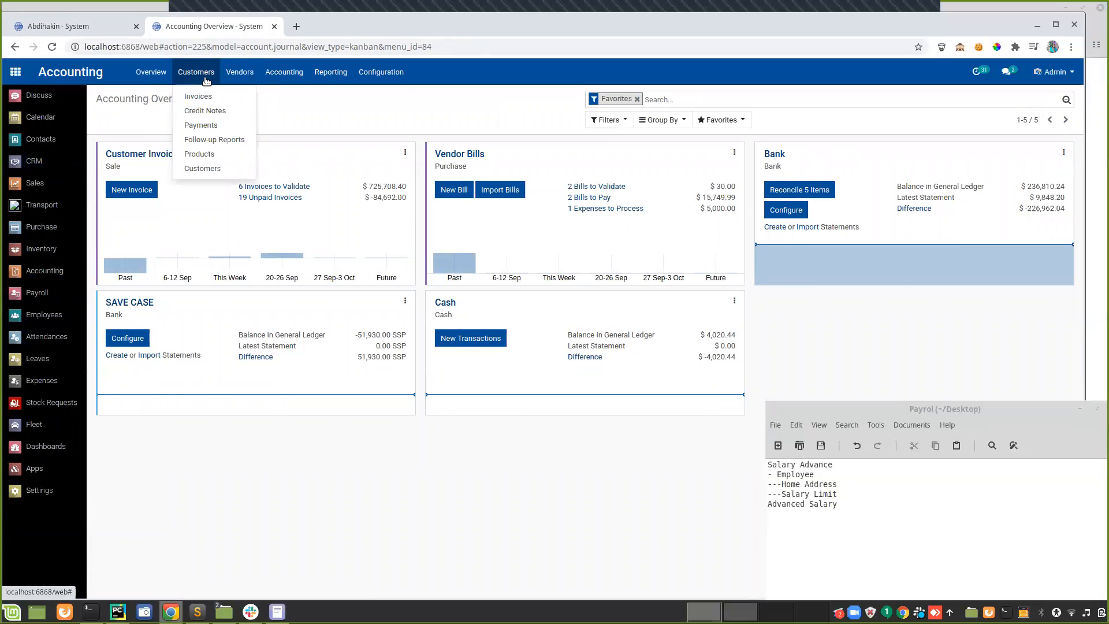
pyautogui.moveTo(239, 72)
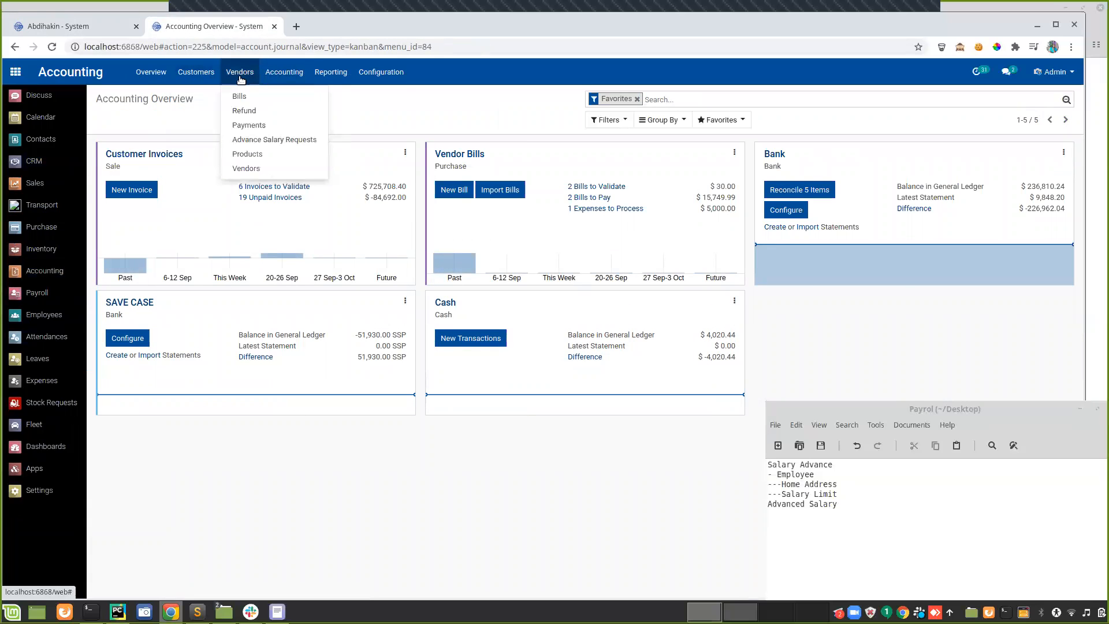
pyautogui.click(246, 124)
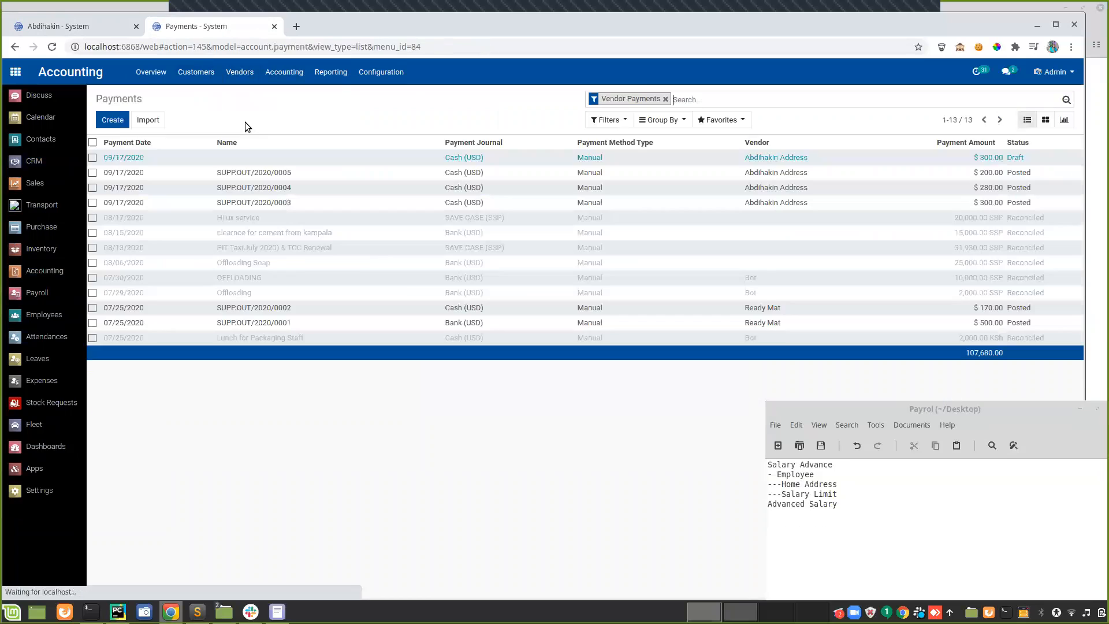
pyautogui.click(363, 160)
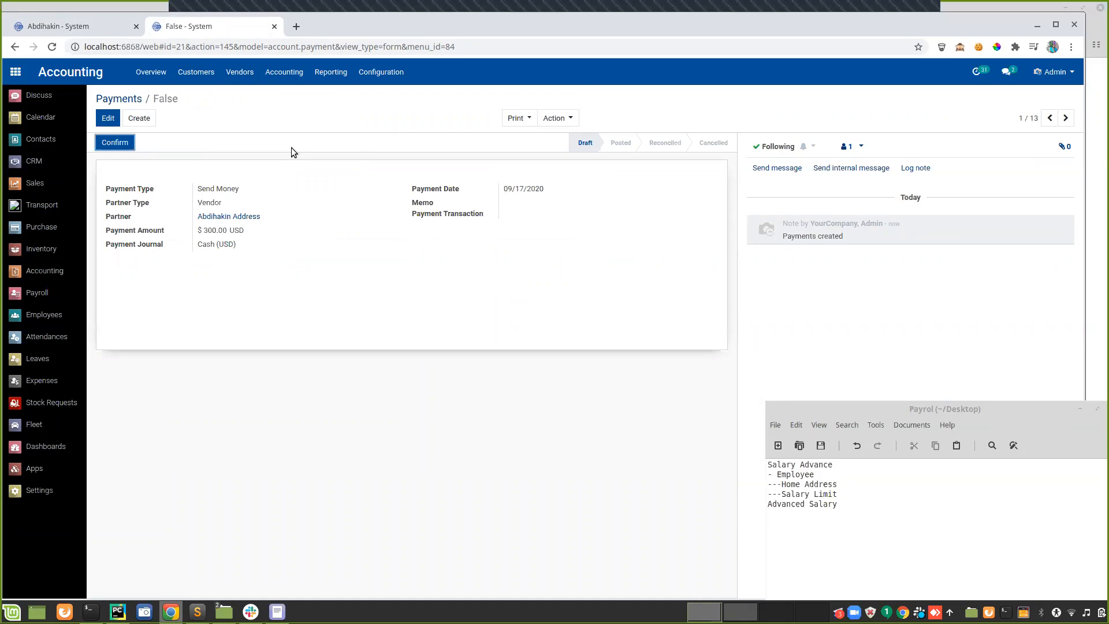
pyautogui.click(104, 144)
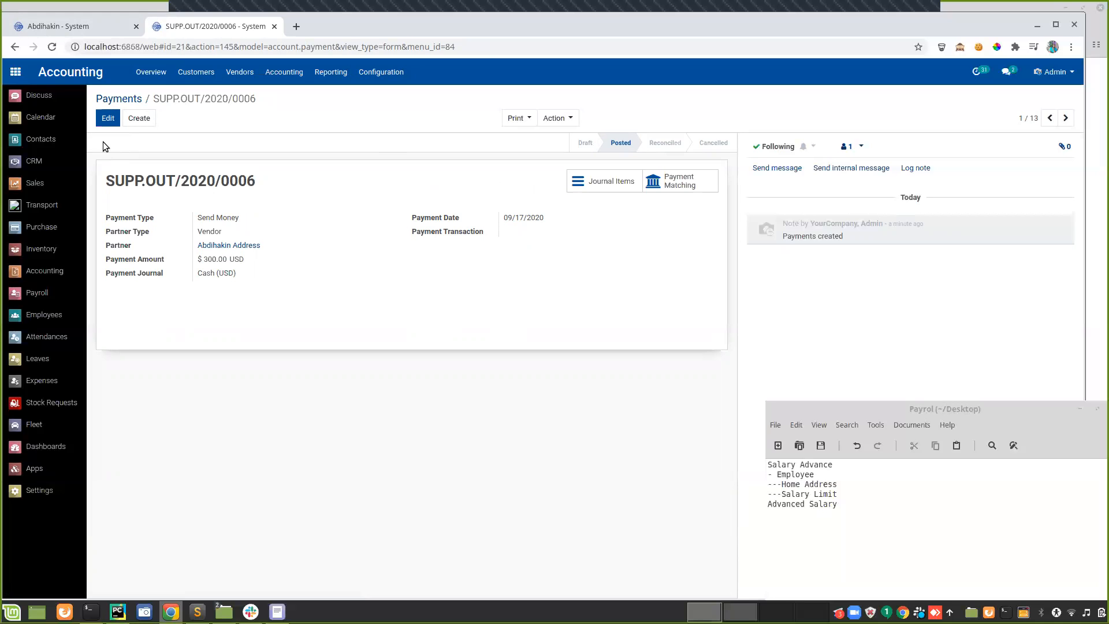
# Reopen the 300.00 advance salary request from its list and check the linked payment in its accounting information.
pyautogui.click(57, 26)
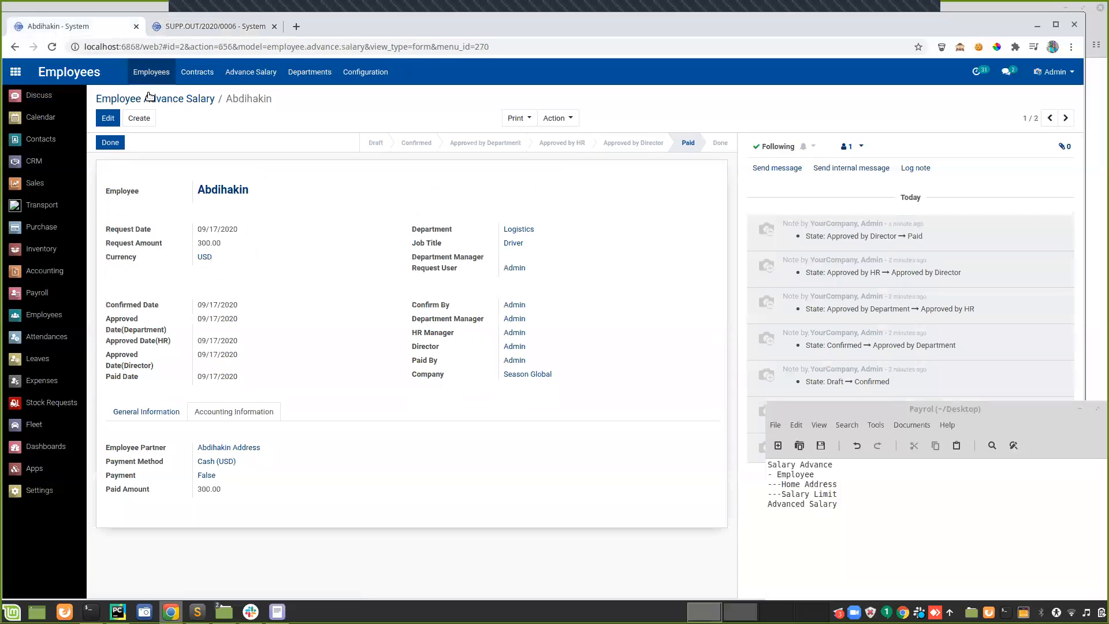
pyautogui.click(149, 97)
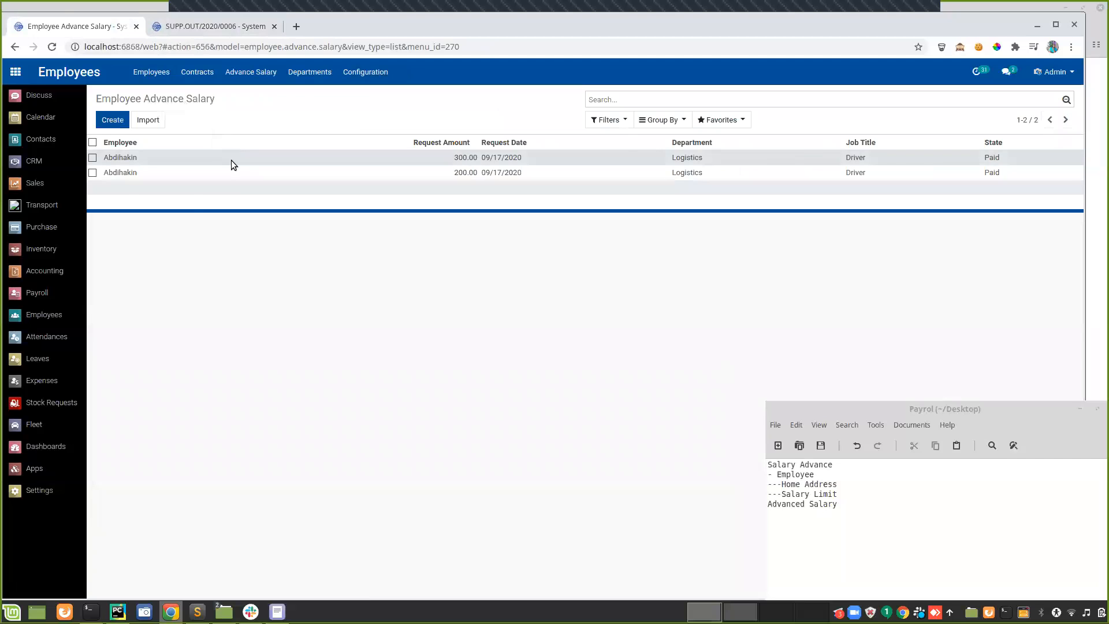
pyautogui.click(231, 161)
pyautogui.click(235, 411)
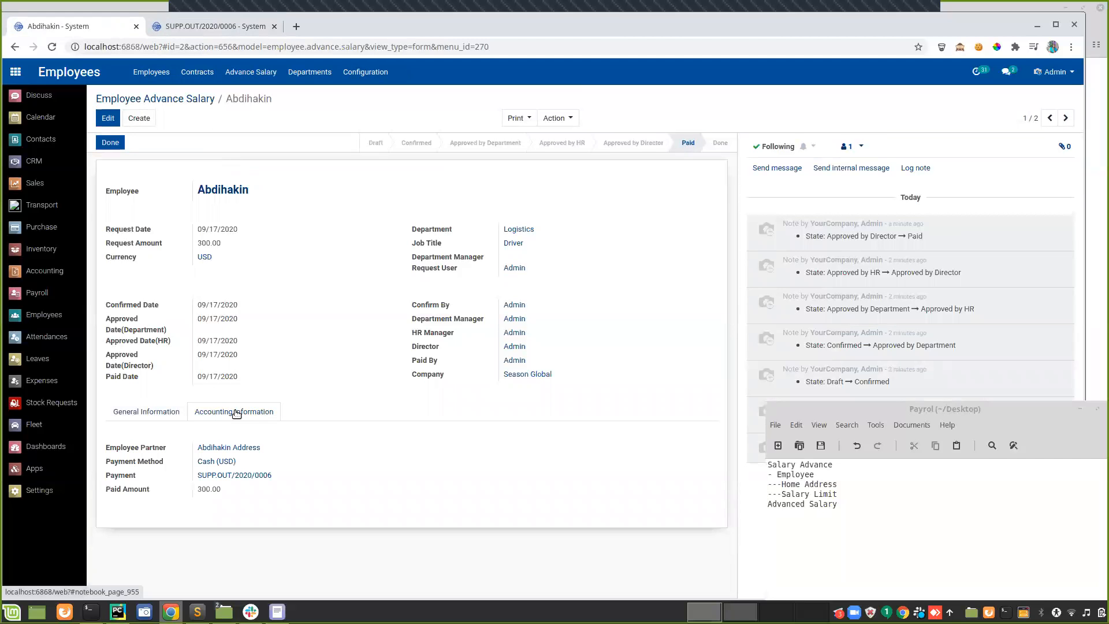
# Open the payment linked to the request, check its payment matching and return to the payment.
pyautogui.click(232, 479)
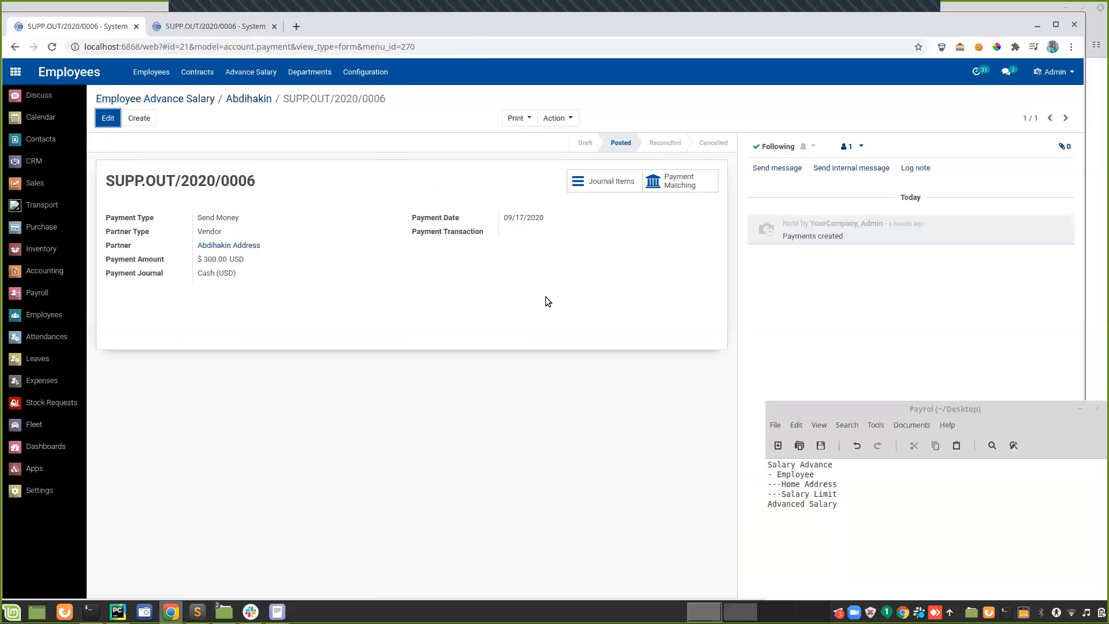
pyautogui.click(686, 179)
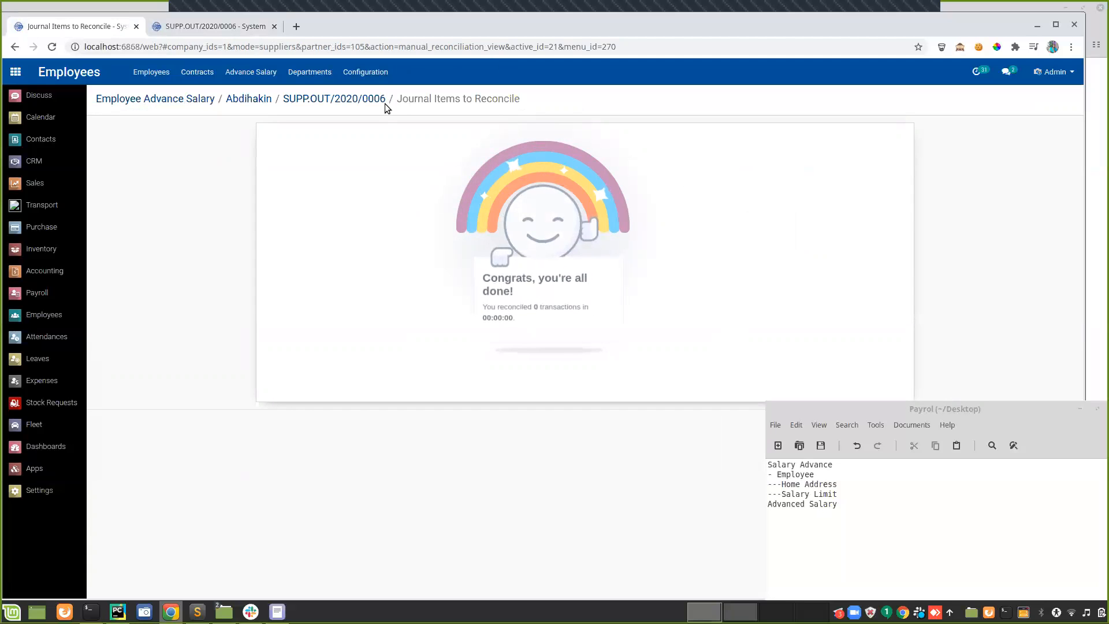
pyautogui.click(340, 100)
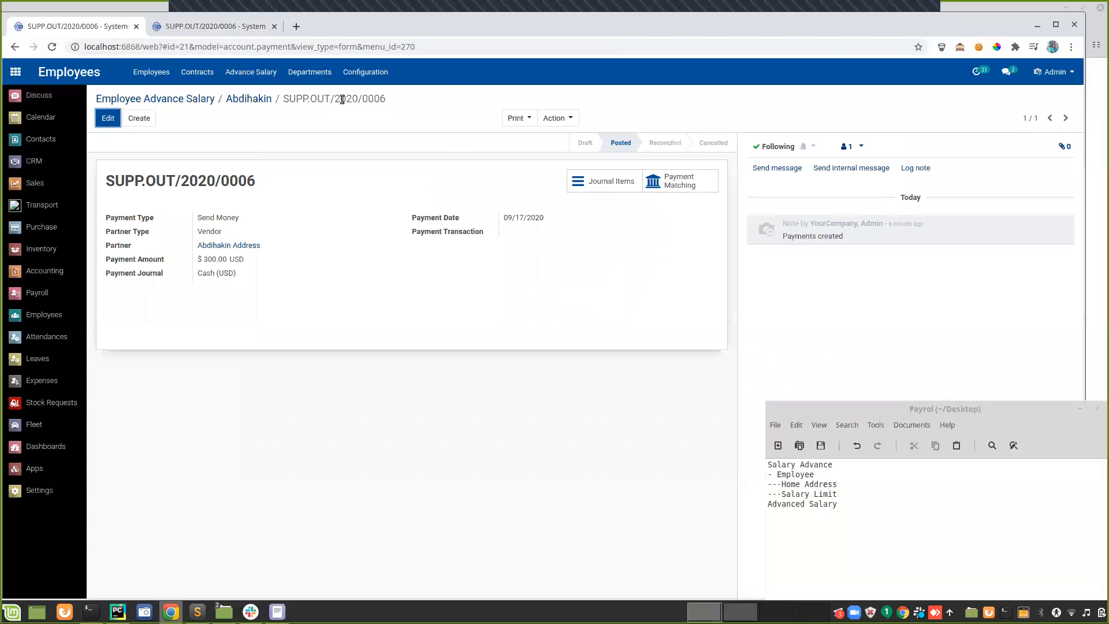
# Return to the Accounting overview to review the journals.
pyautogui.click(231, 26)
pyautogui.click(54, 273)
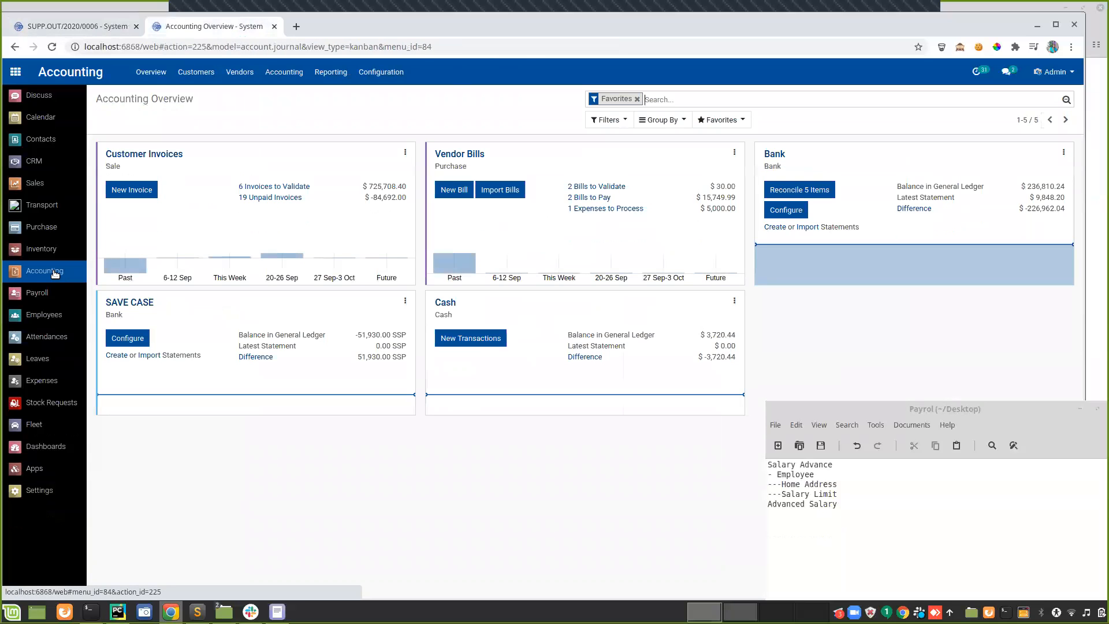